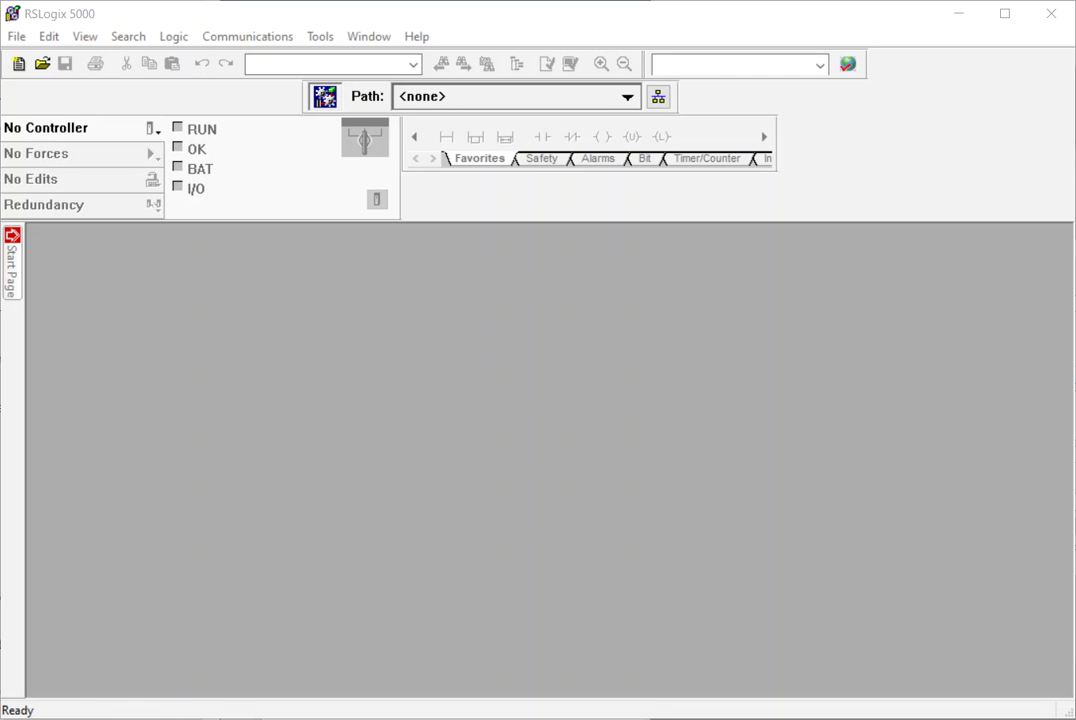
# Create a new controller project of type 1756-L61 with firmware revision 20
pyautogui.click(24, 41)
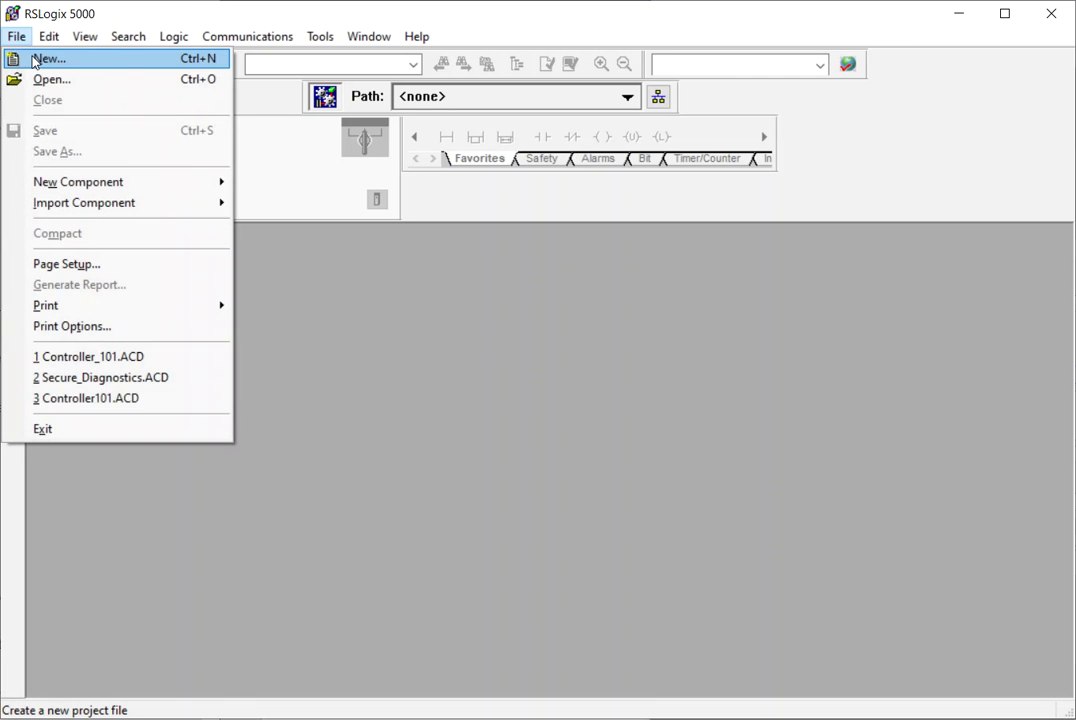
pyautogui.click(42, 58)
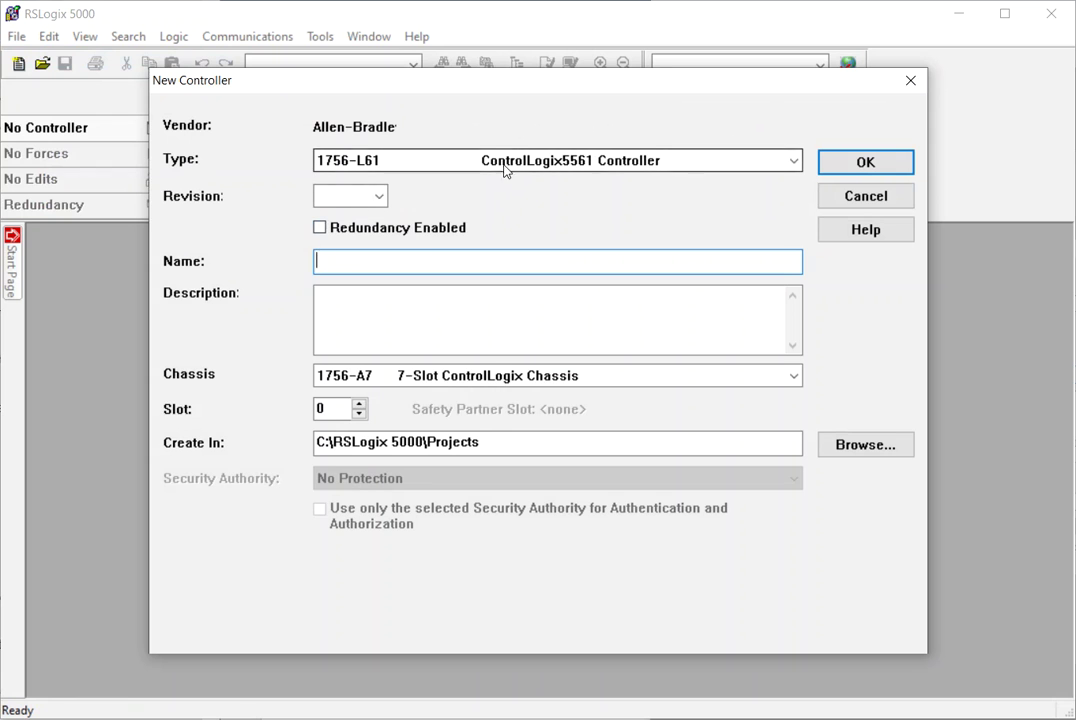
pyautogui.click(788, 166)
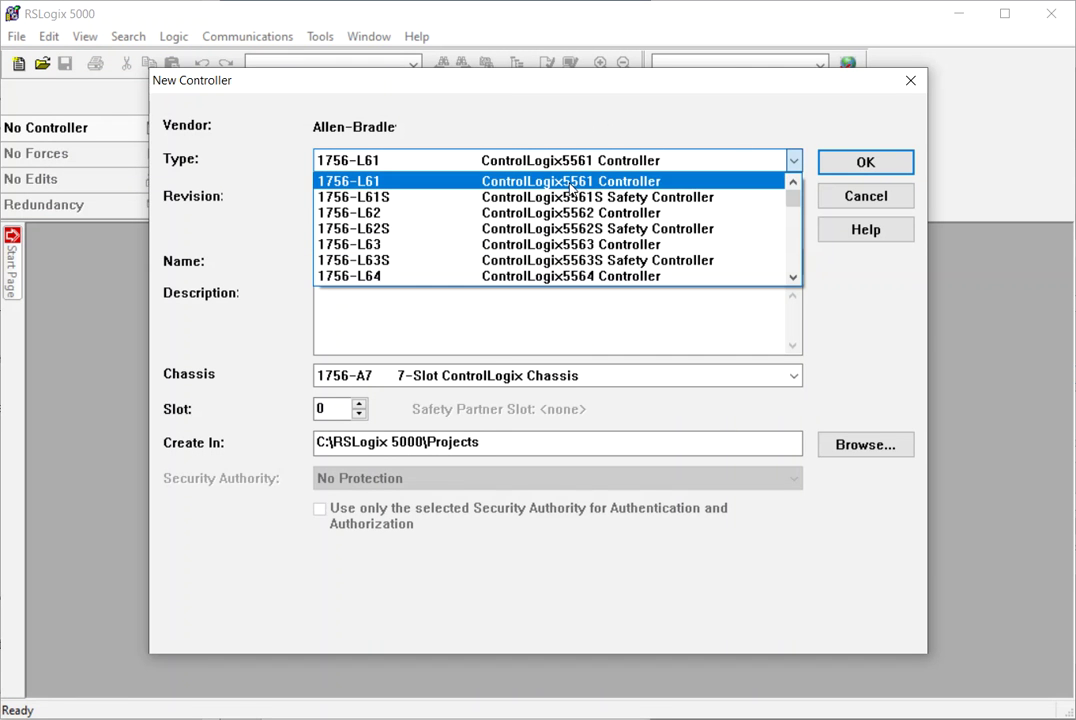
pyautogui.click(672, 150)
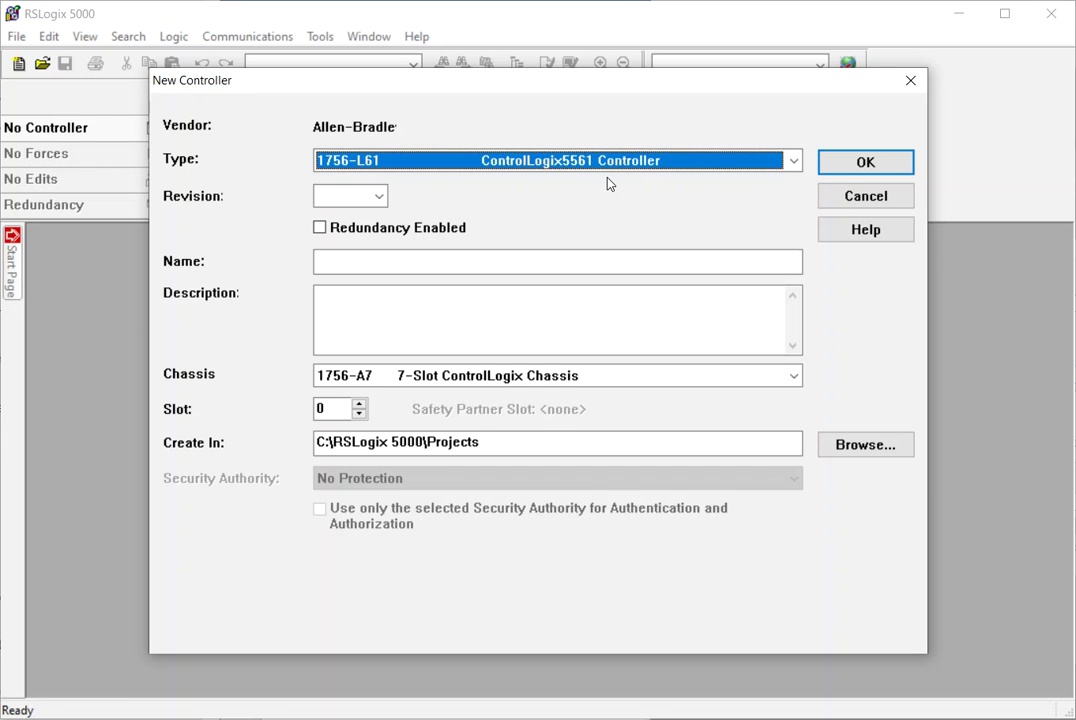
pyautogui.click(375, 197)
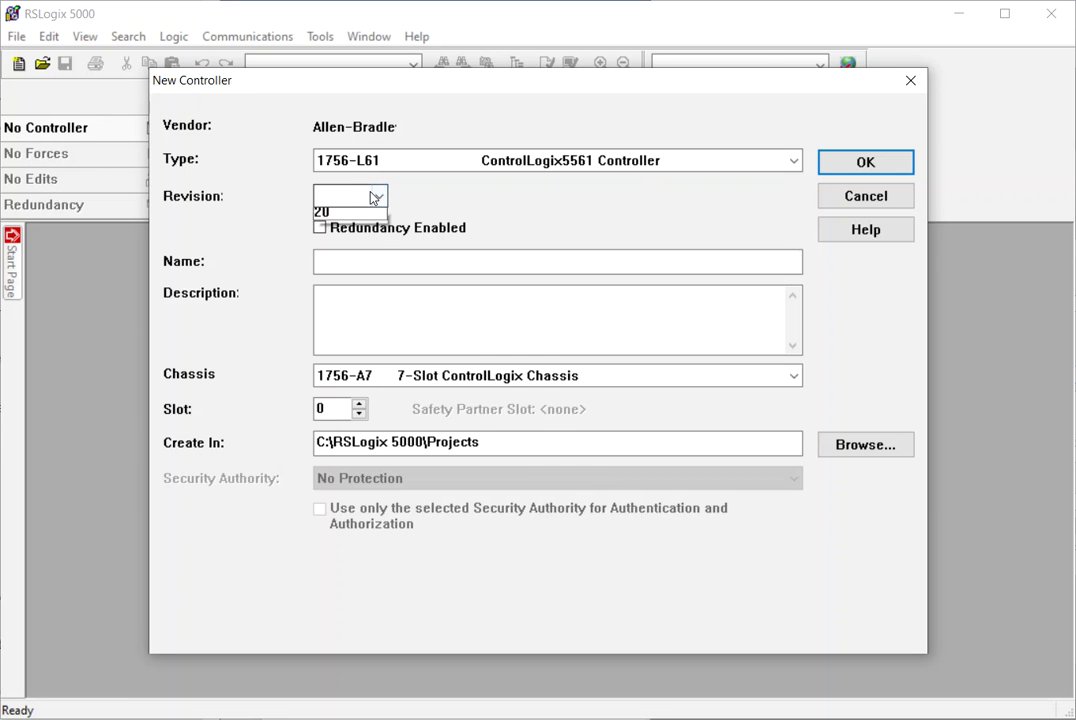
pyautogui.click(349, 233)
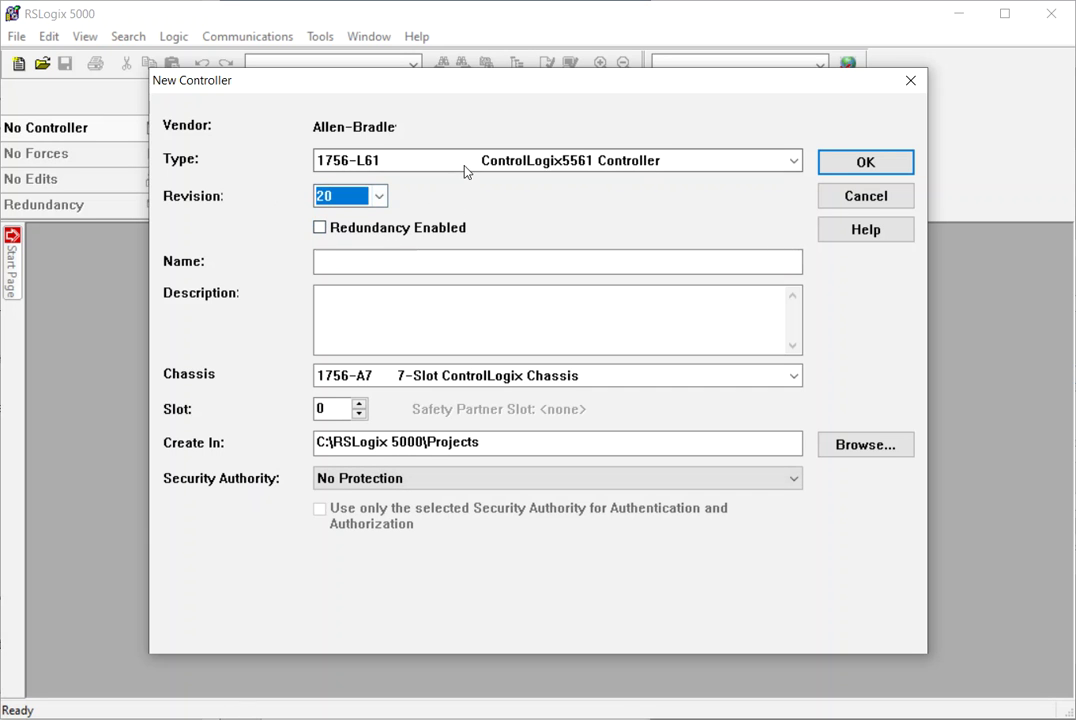
# Name the controller Controller_101 and clear the trial 'Car Wash' description
pyautogui.click(418, 263)
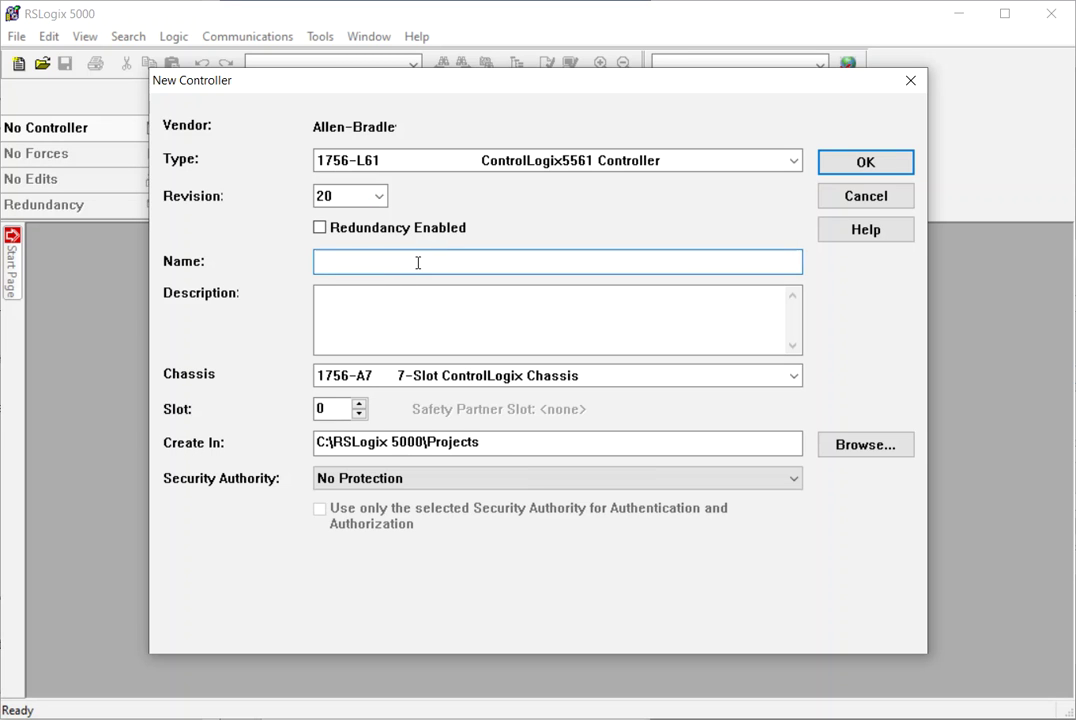
pyautogui.write('Cont')
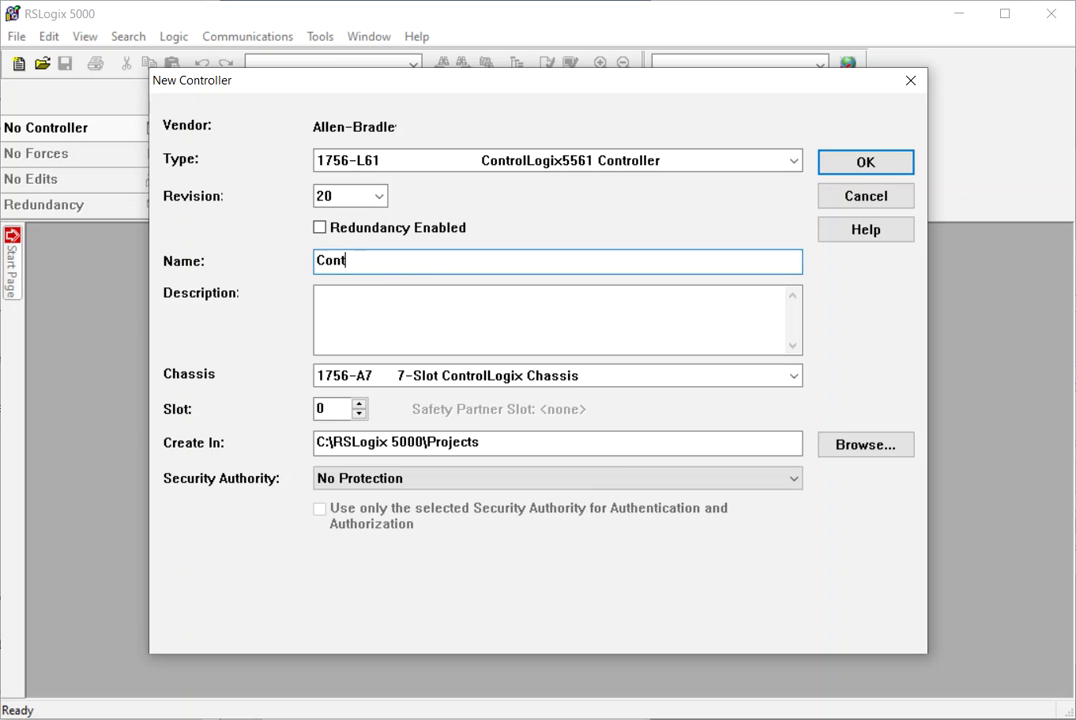
pyautogui.write('roller_101')
pyautogui.click(405, 312)
pyautogui.write('Car')
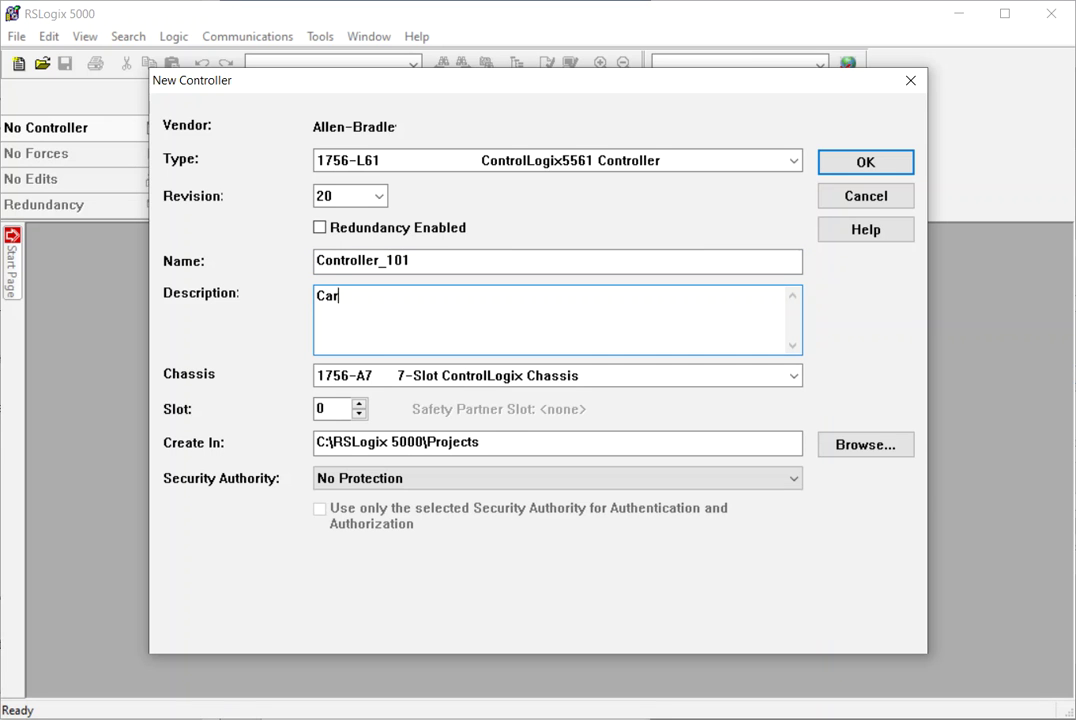
pyautogui.write(' Wash')
pyautogui.moveTo(511, 303); pyautogui.dragTo(270, 297)
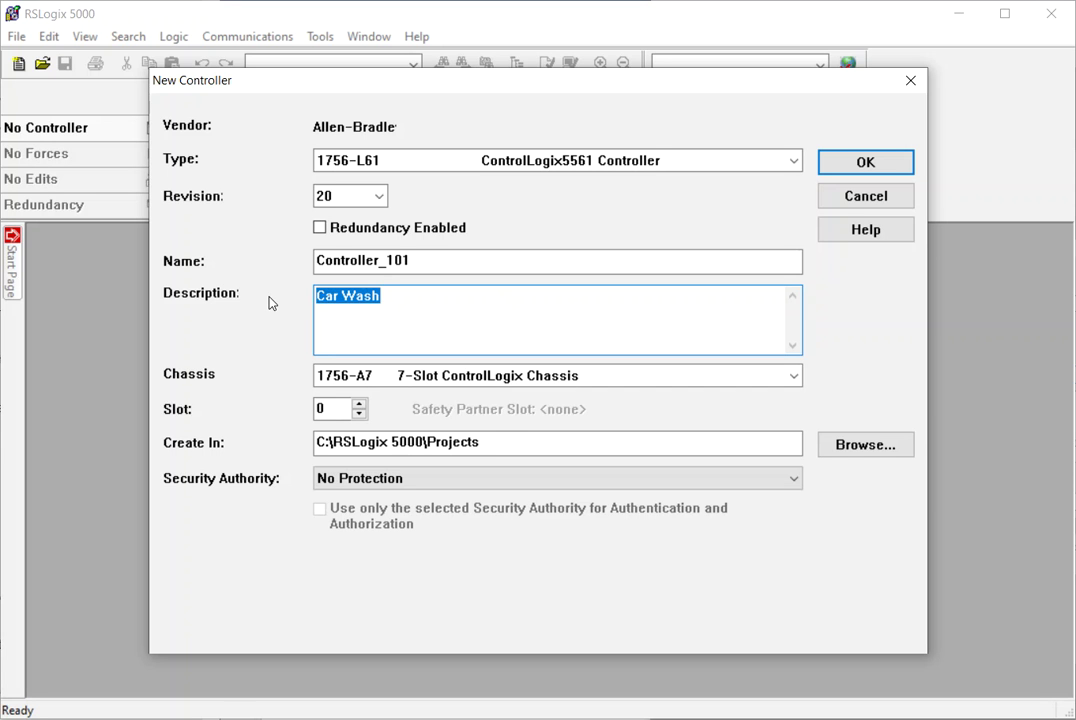
pyautogui.press('BackSpace')
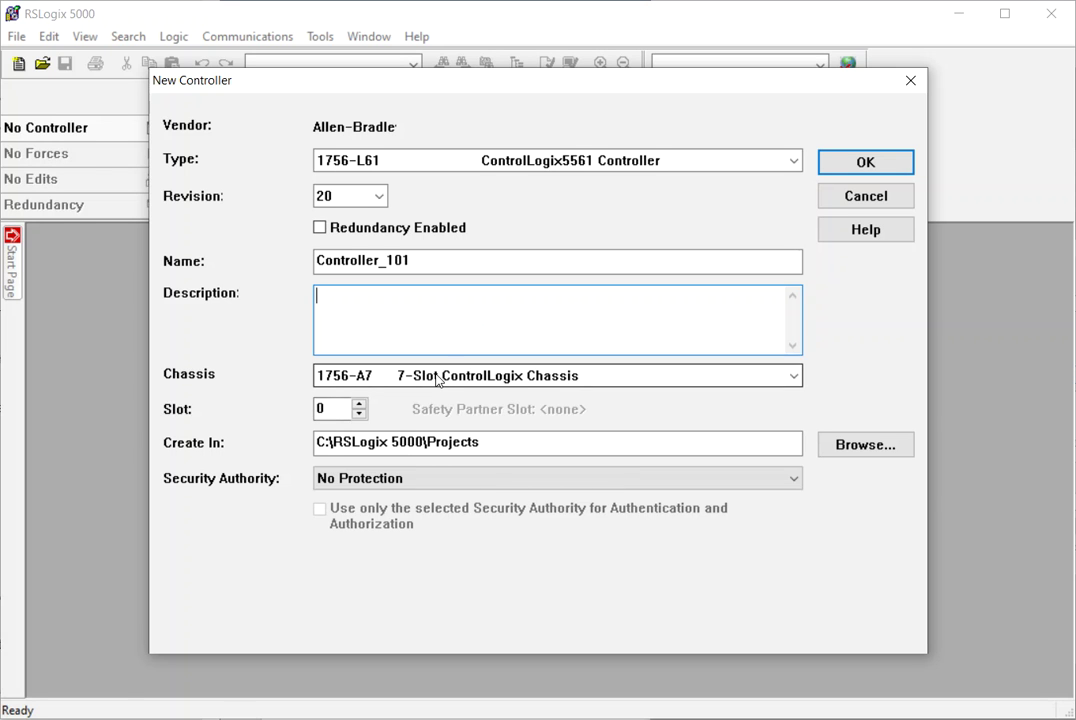
# Keep the 1756-A7 7-slot chassis with controller slot 0 and submit the new project
pyautogui.click(436, 378)
pyautogui.click(432, 377)
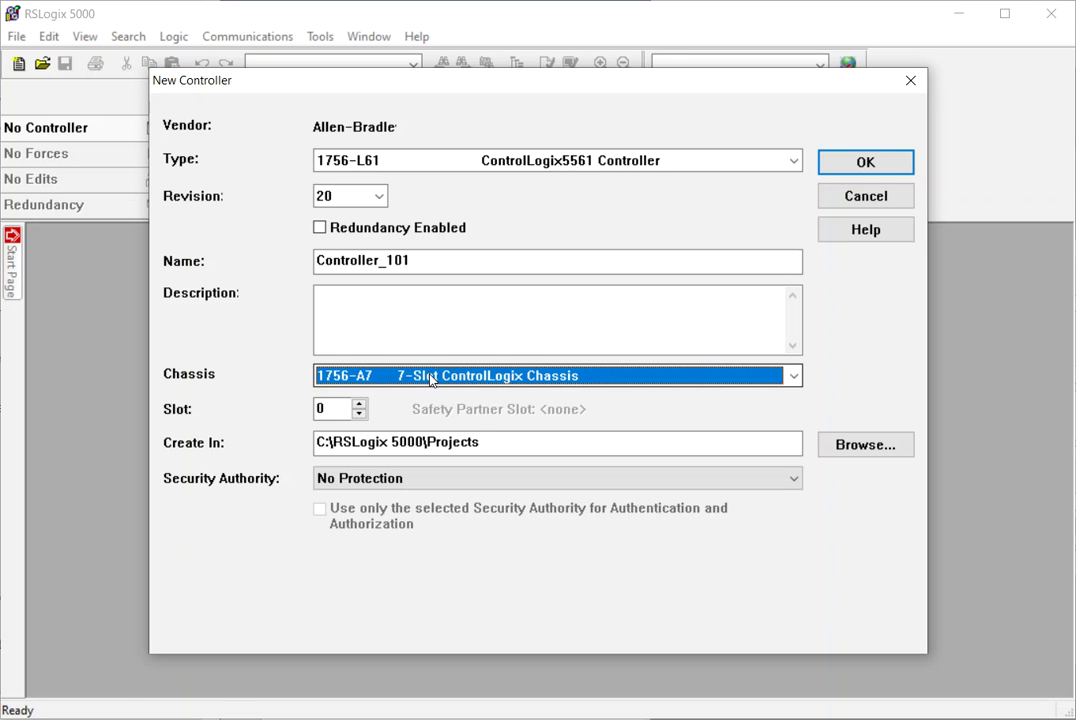
pyautogui.click(430, 377)
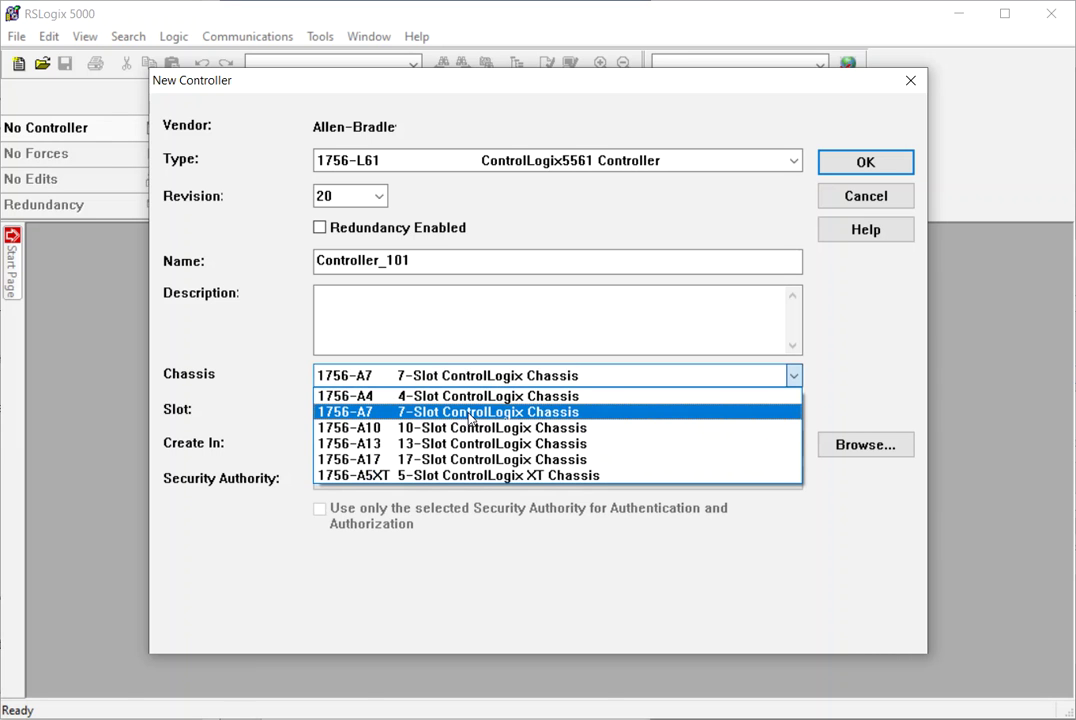
pyautogui.click(469, 412)
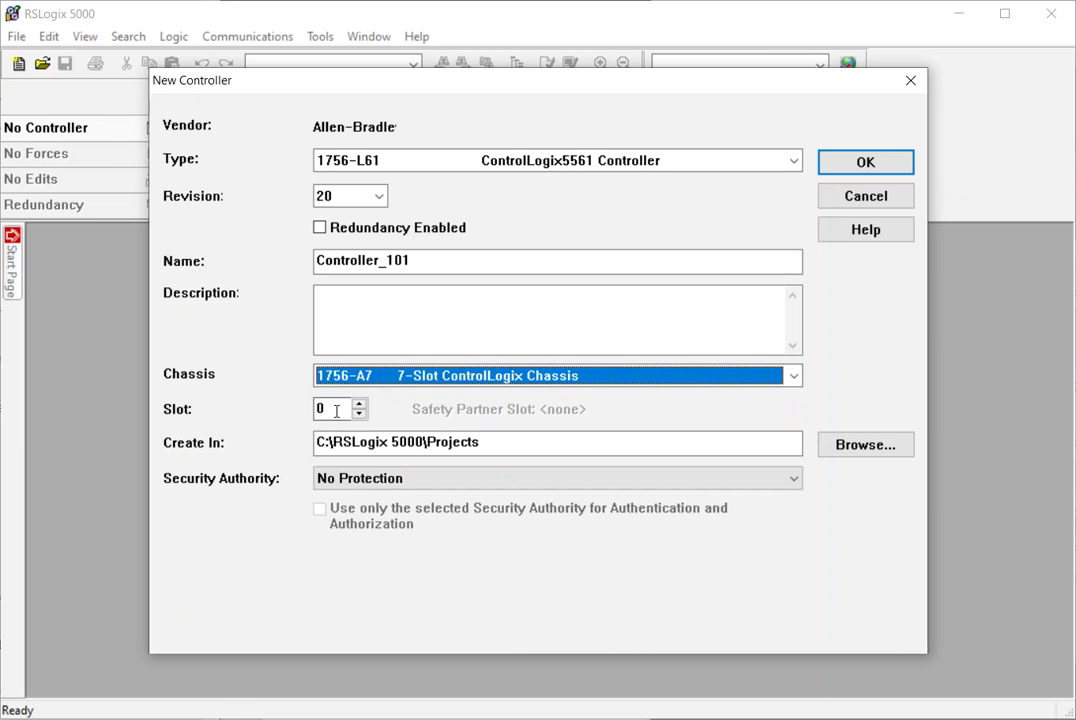
pyautogui.press('Tab')
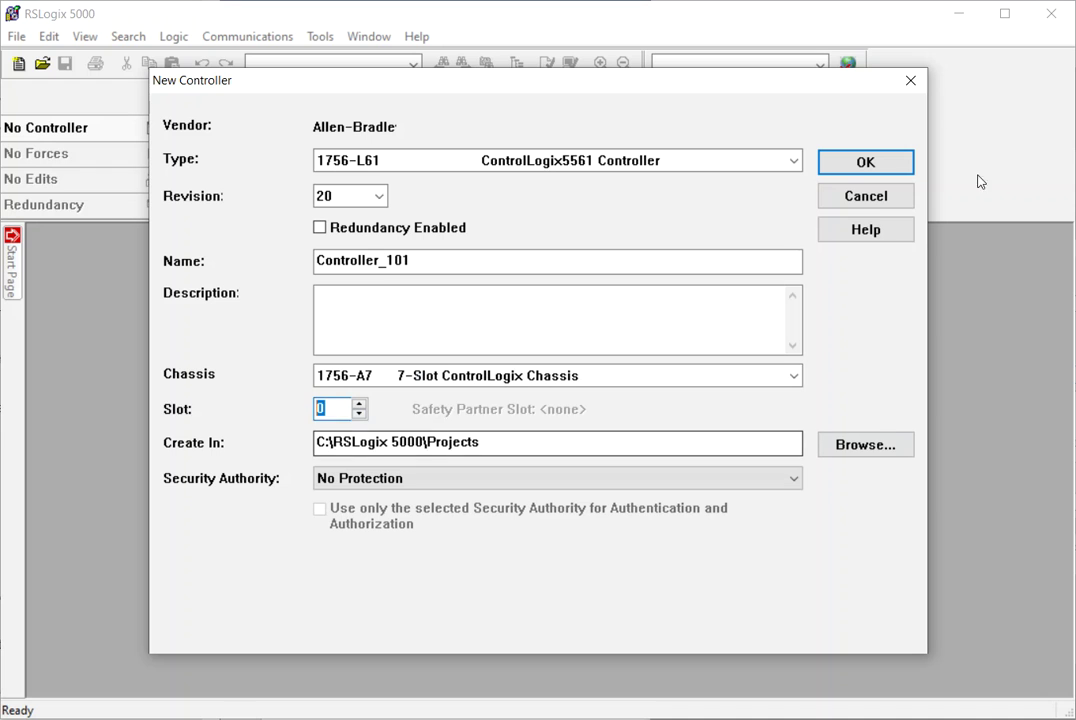
pyautogui.click(888, 170)
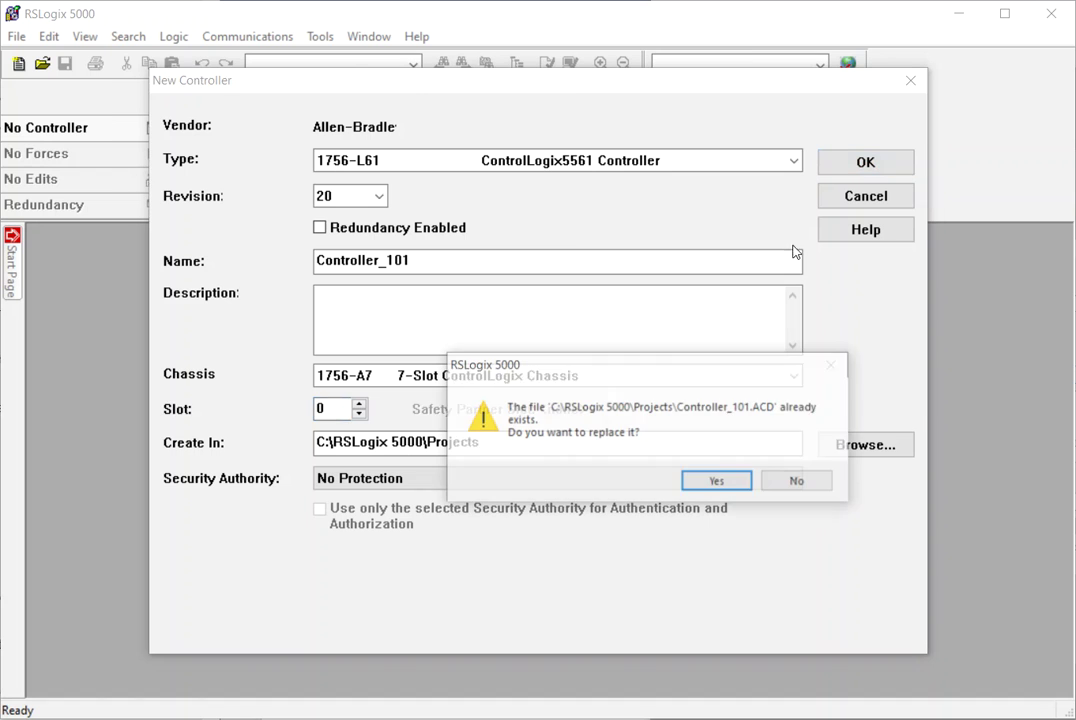
# Replace the existing Controller_101 project file and inspect the controller's properties
pyautogui.click(722, 484)
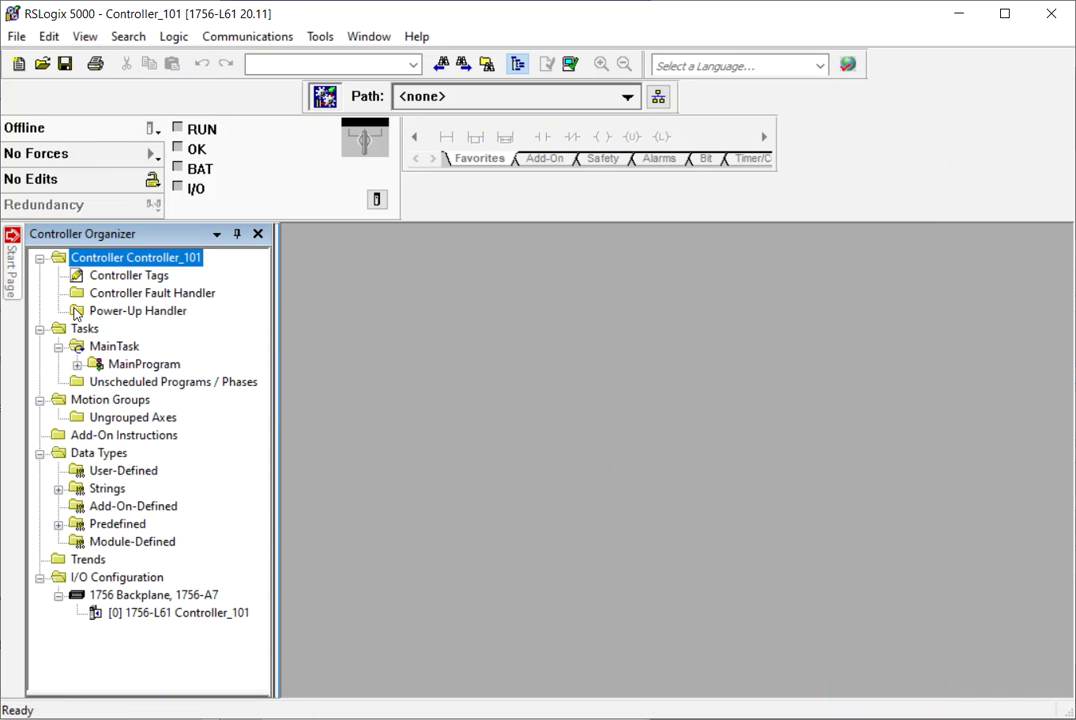
pyautogui.click(168, 597)
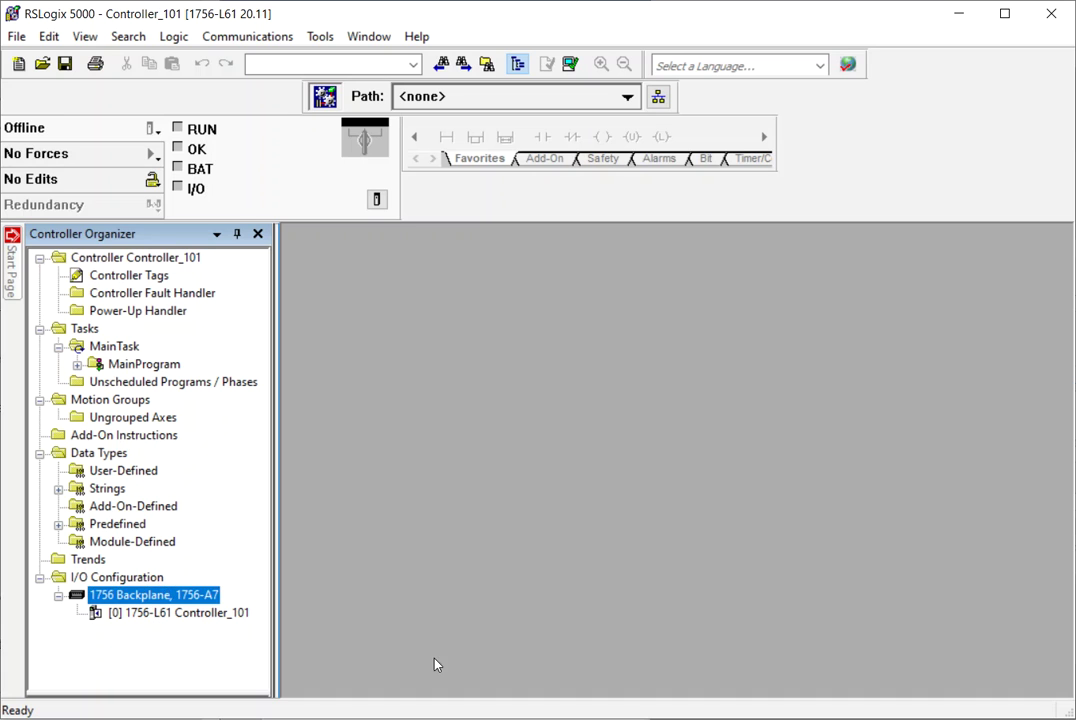
pyautogui.click(164, 614)
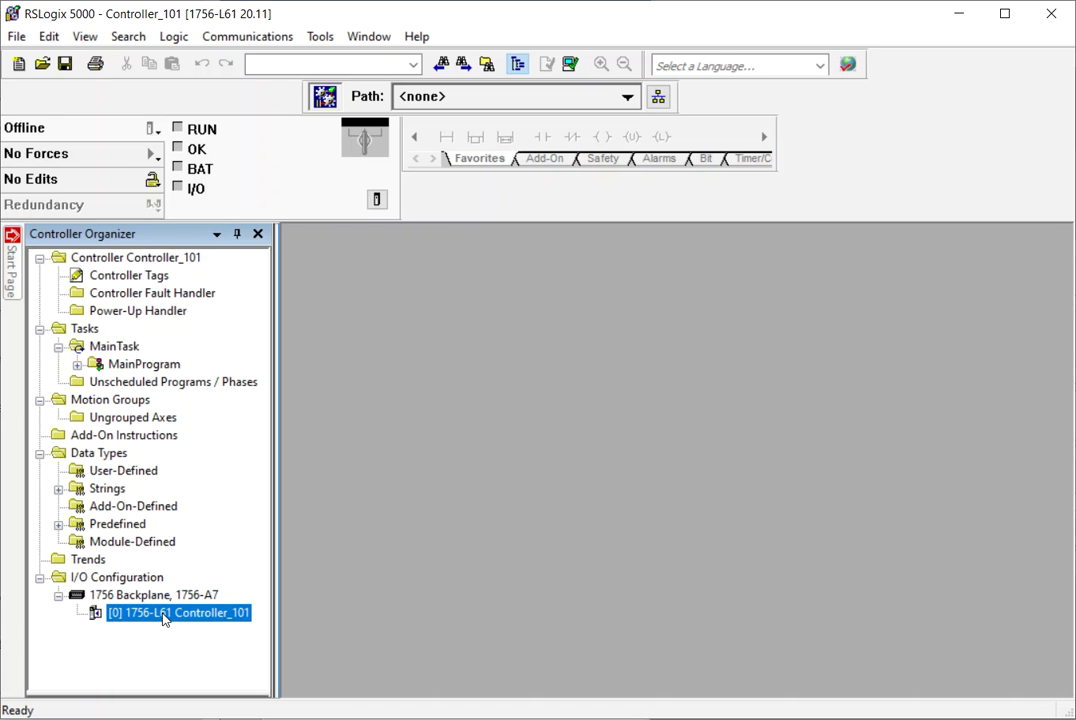
pyautogui.doubleClick(209, 621)
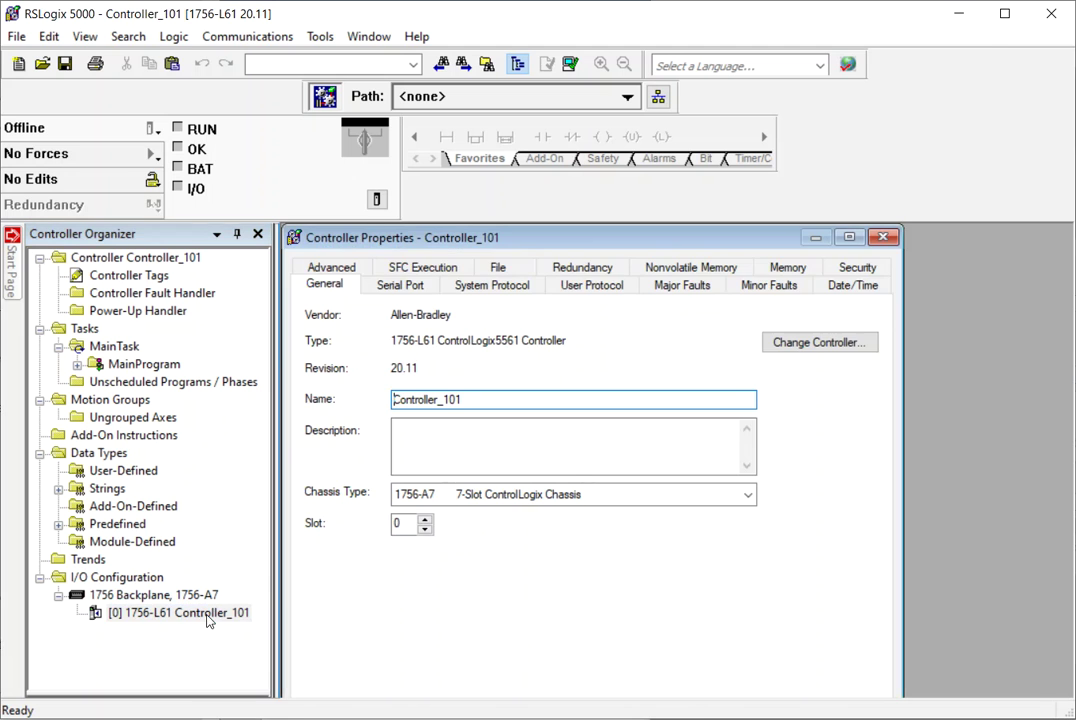
pyautogui.click(884, 239)
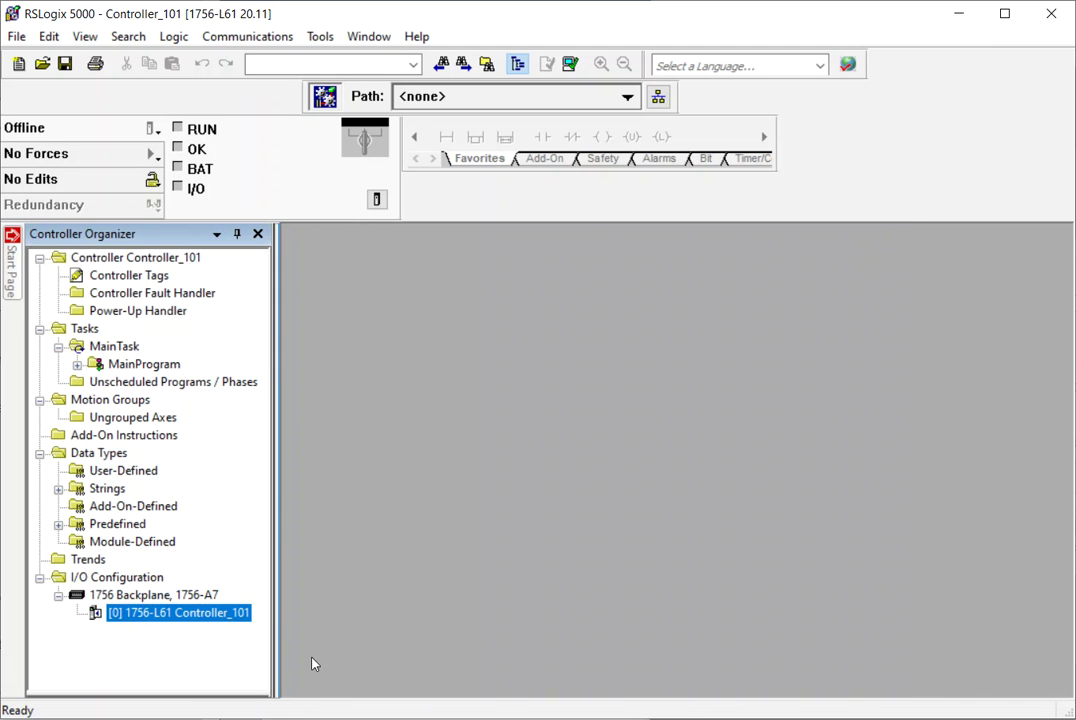
# Keep the 1756-L61 controller type and move the controller to slot 3, applying the change
pyautogui.rightClick(226, 623)
pyautogui.click(262, 569)
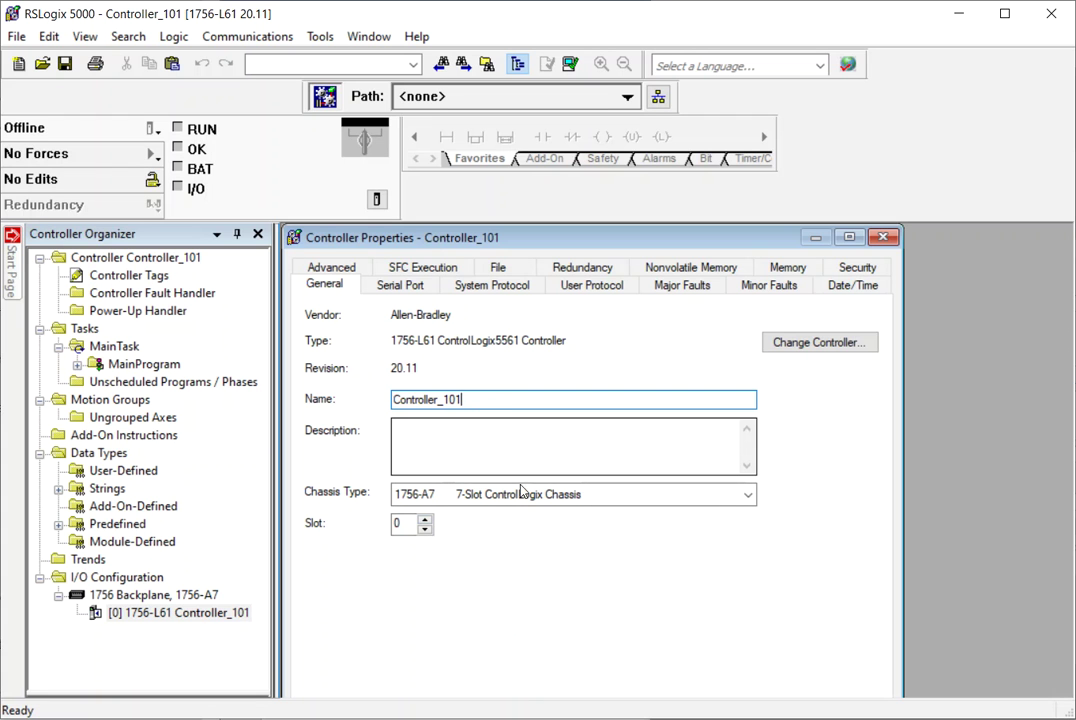
pyautogui.click(816, 342)
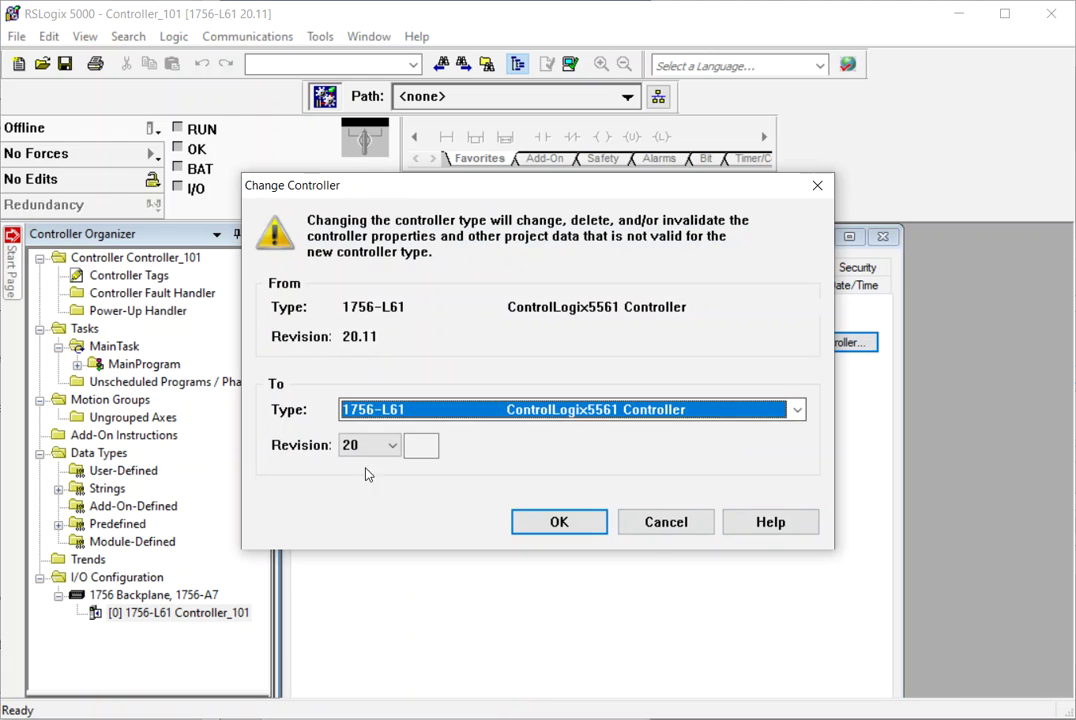
pyautogui.click(660, 522)
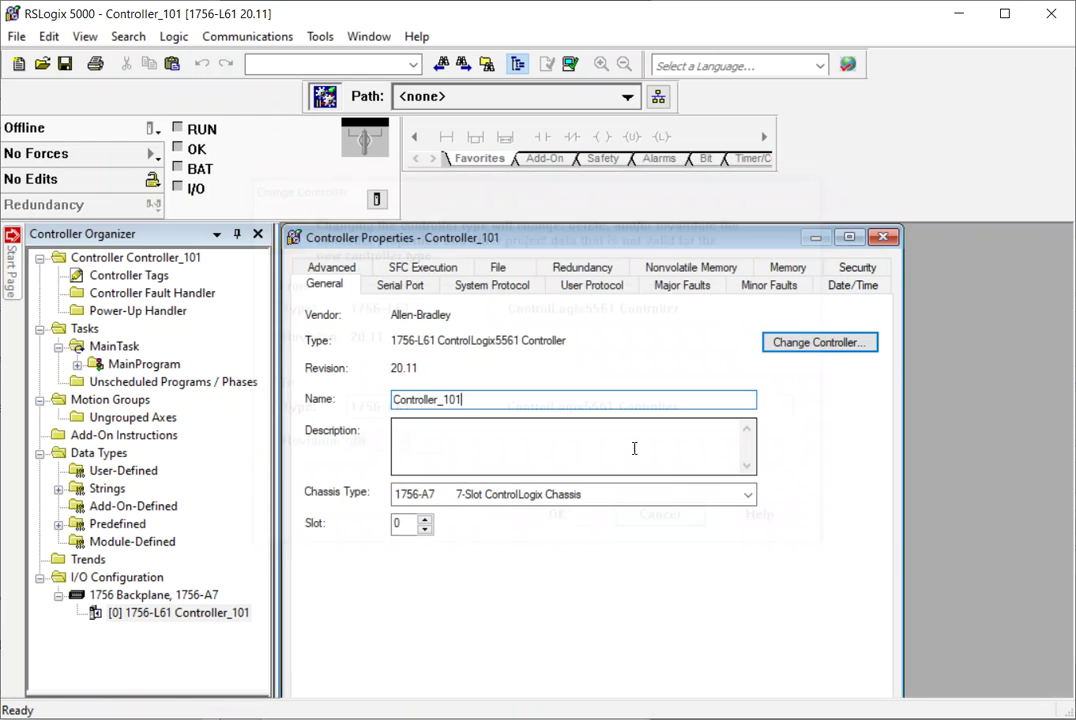
pyautogui.click(424, 519)
pyautogui.click(424, 519)
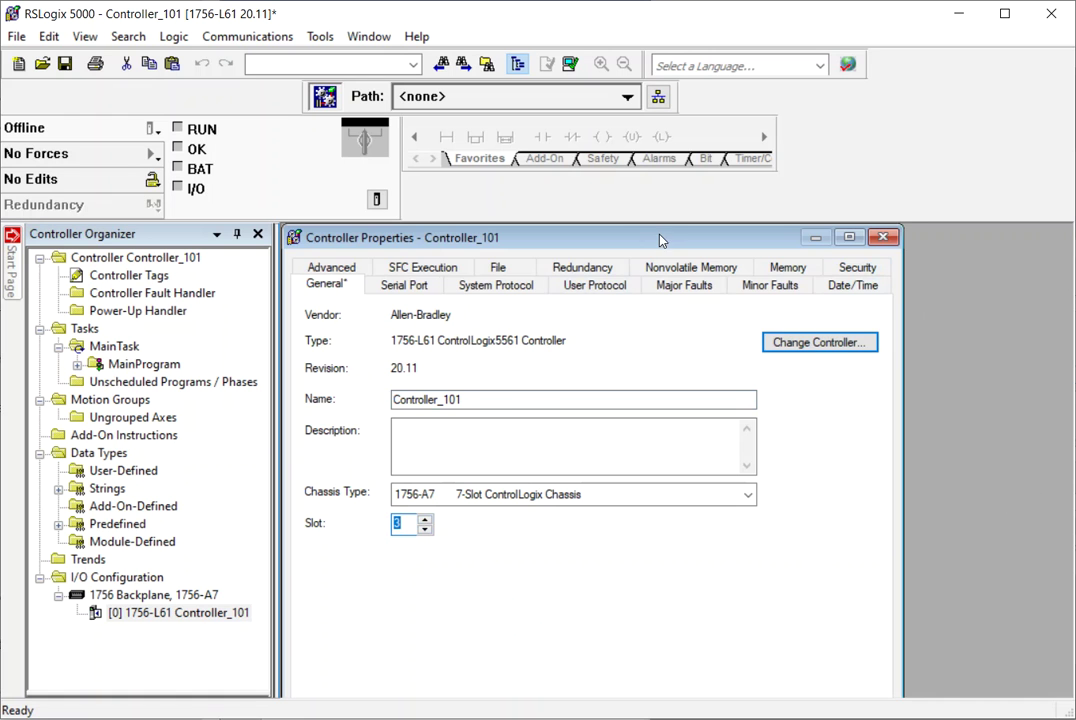
pyautogui.moveTo(660, 238); pyautogui.dragTo(717, 242)
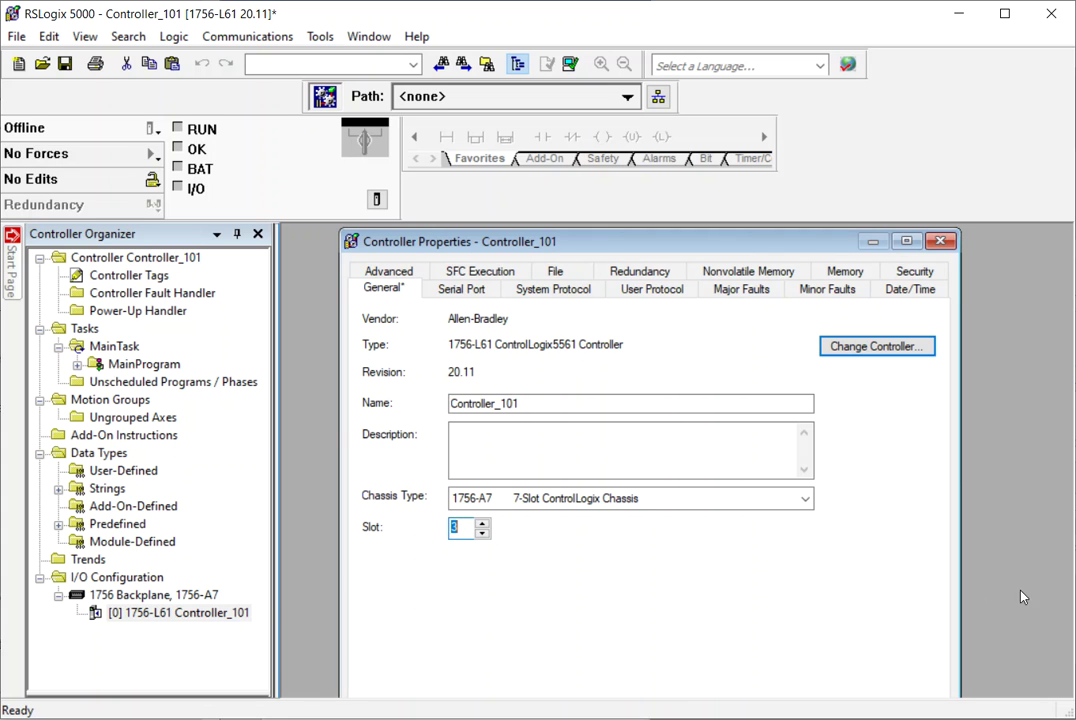
pyautogui.click(610, 403)
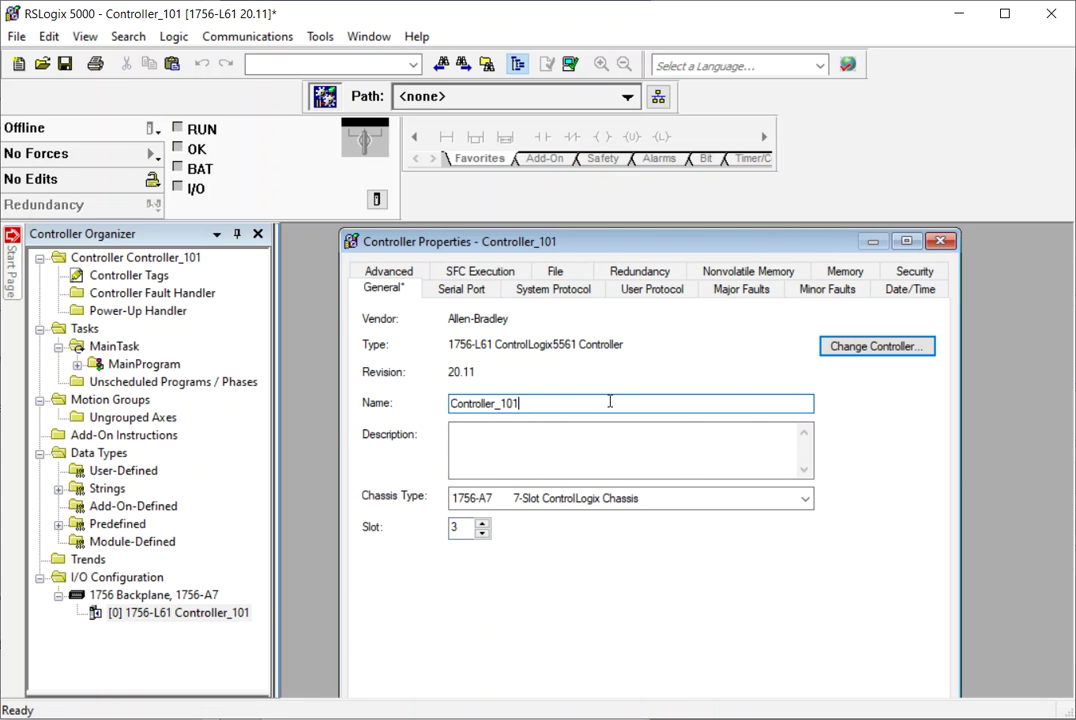
pyautogui.press('Return')
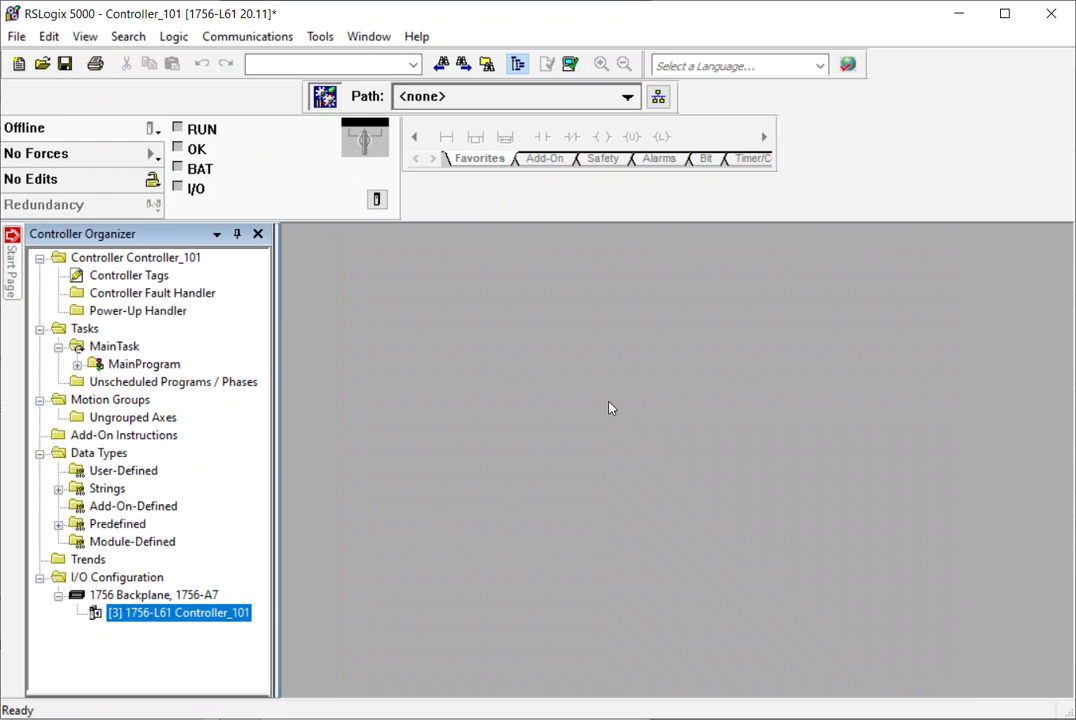
# Open the Controller_101 controller-scoped tag list to review its tags
pyautogui.click(185, 598)
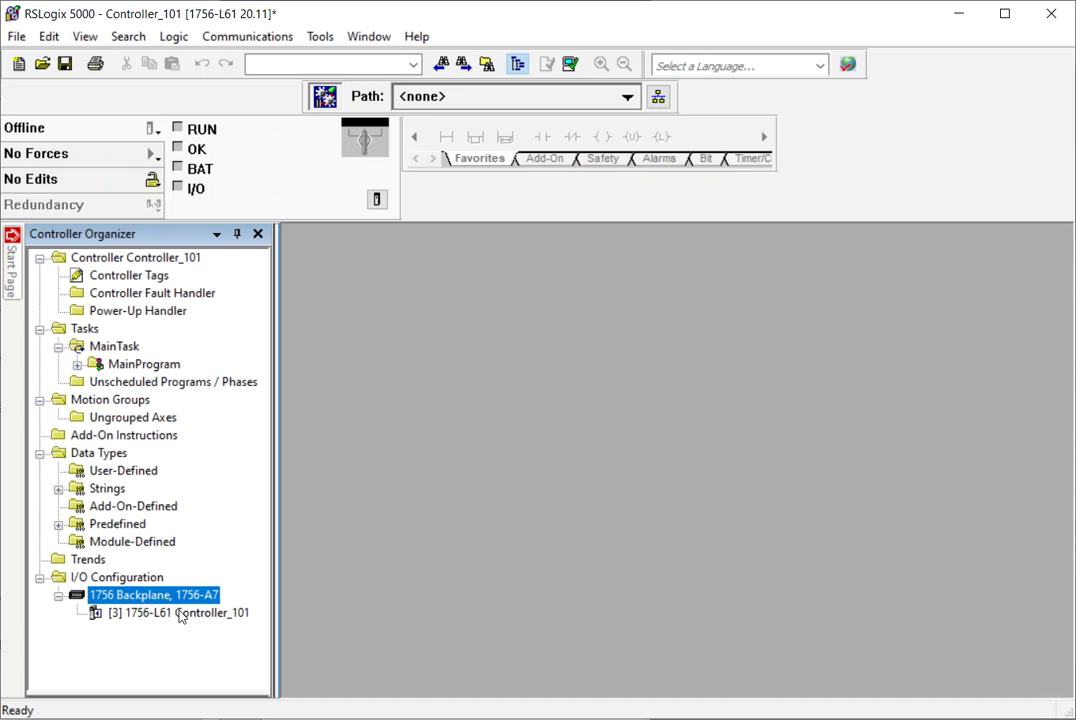
pyautogui.click(185, 615)
pyautogui.doubleClick(150, 276)
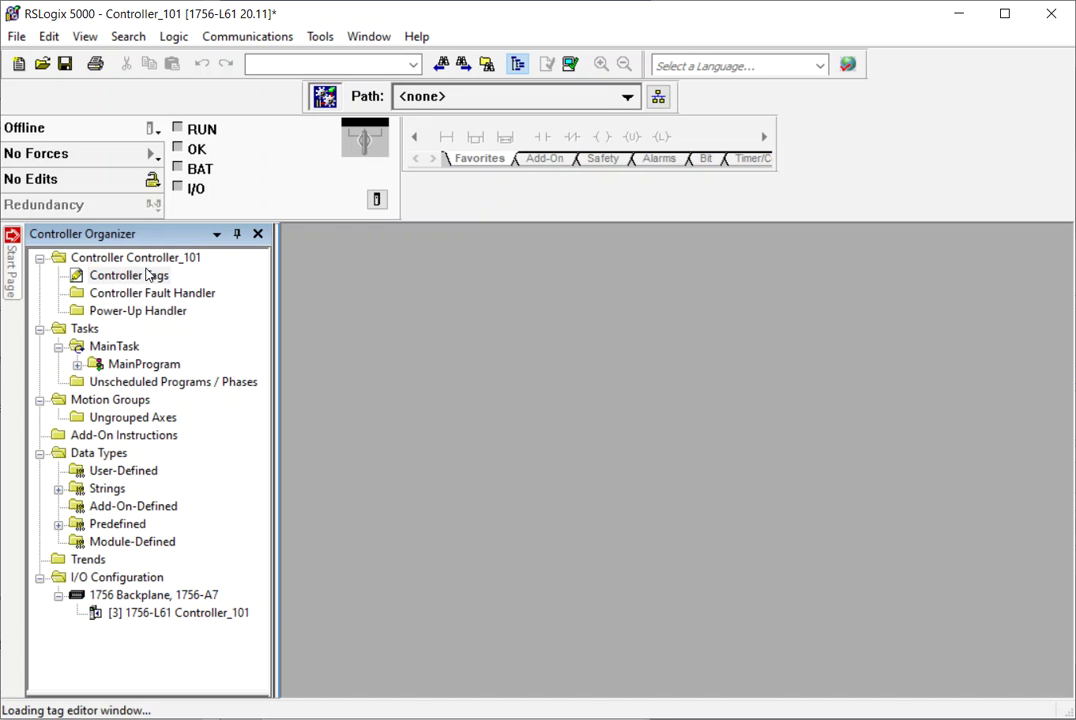
pyautogui.moveTo(435, 229); pyautogui.dragTo(716, 250)
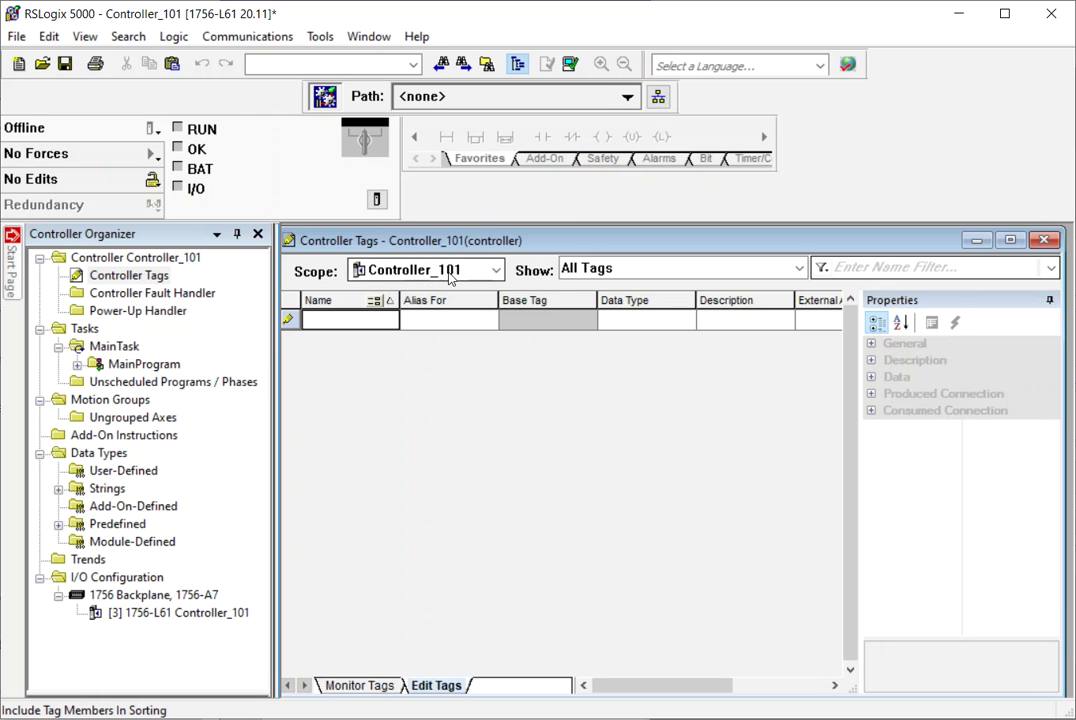
# Expand MainProgram, review its empty program tag list, and close the tag window
pyautogui.click(77, 364)
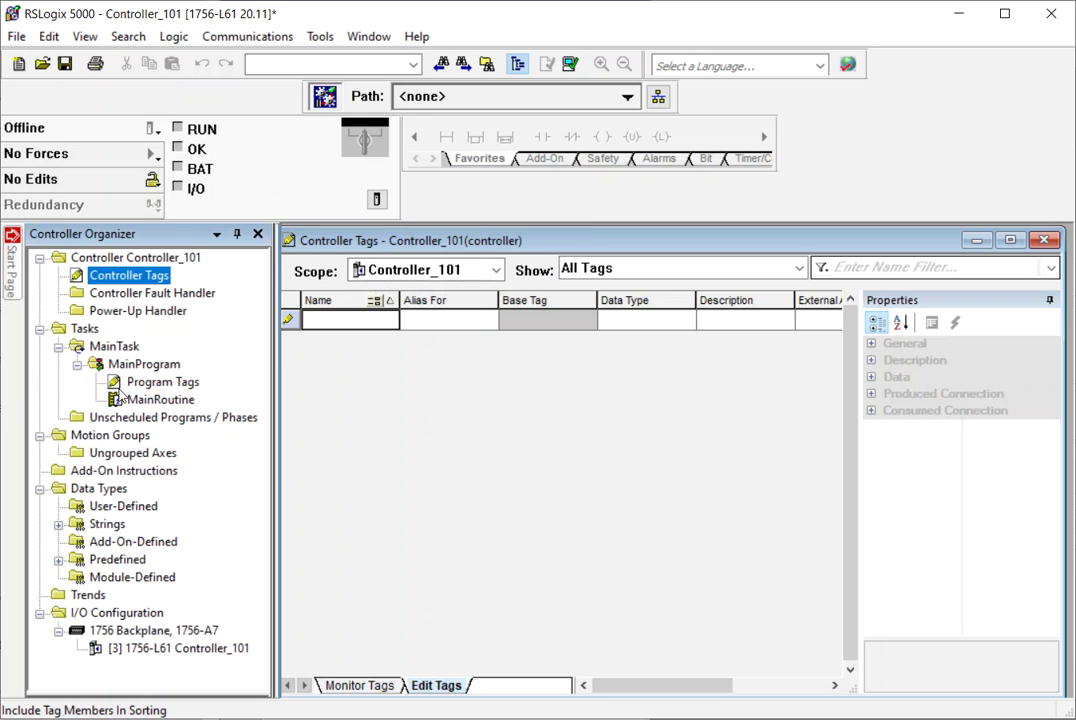
pyautogui.doubleClick(131, 383)
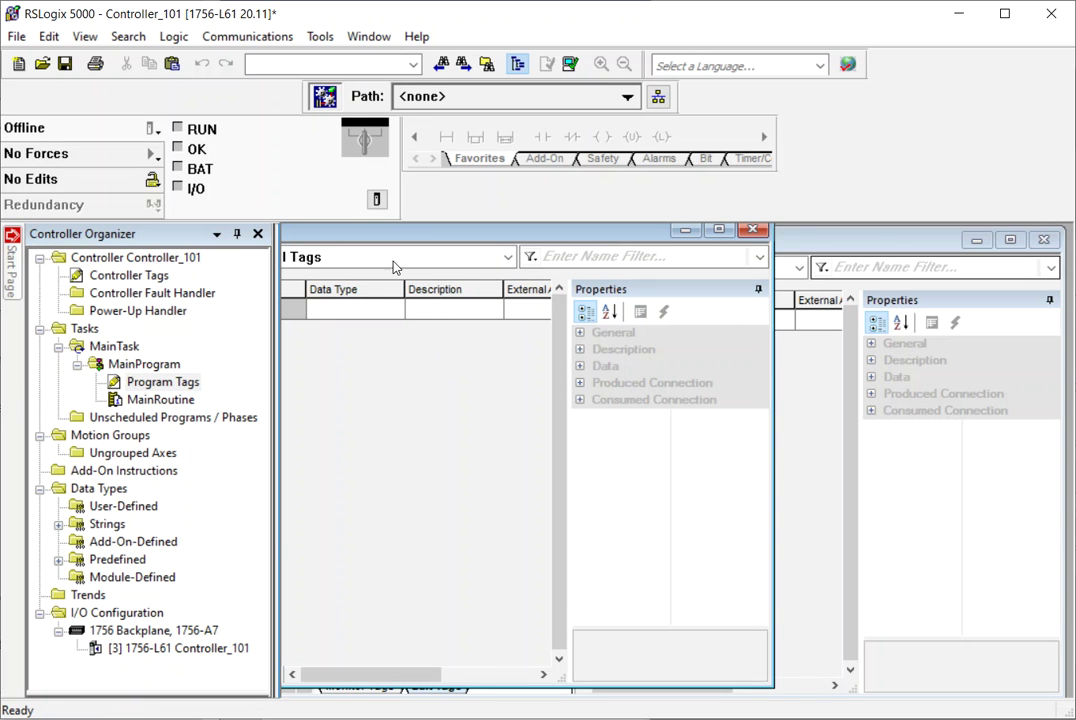
pyautogui.moveTo(477, 236); pyautogui.dragTo(677, 257)
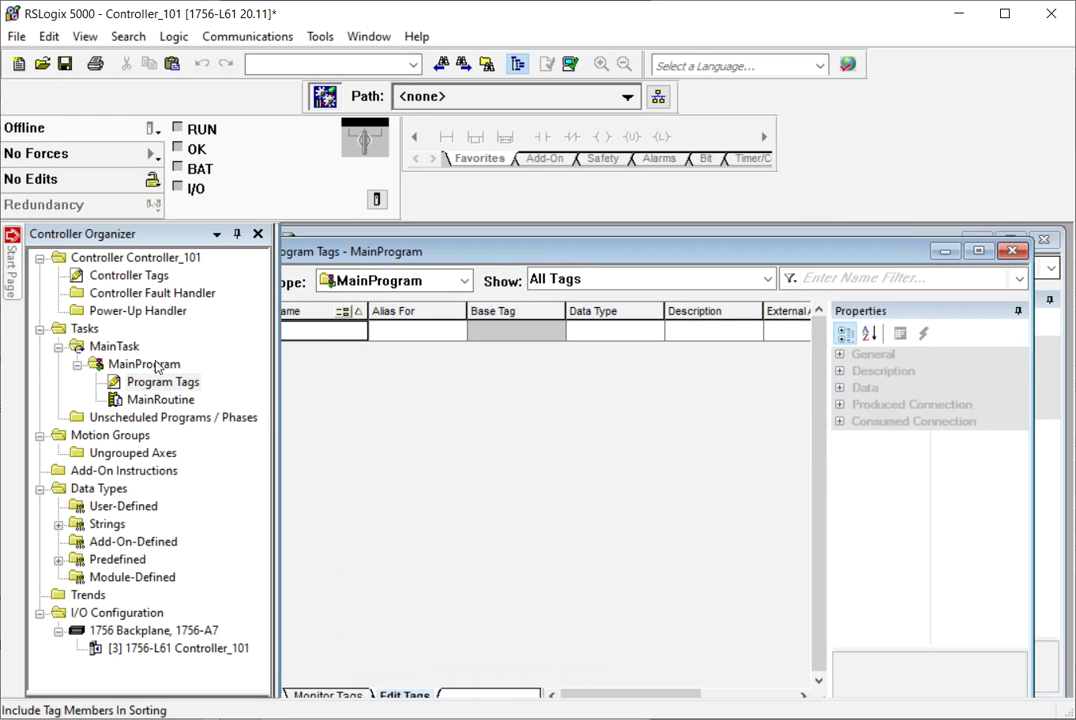
pyautogui.click(128, 275)
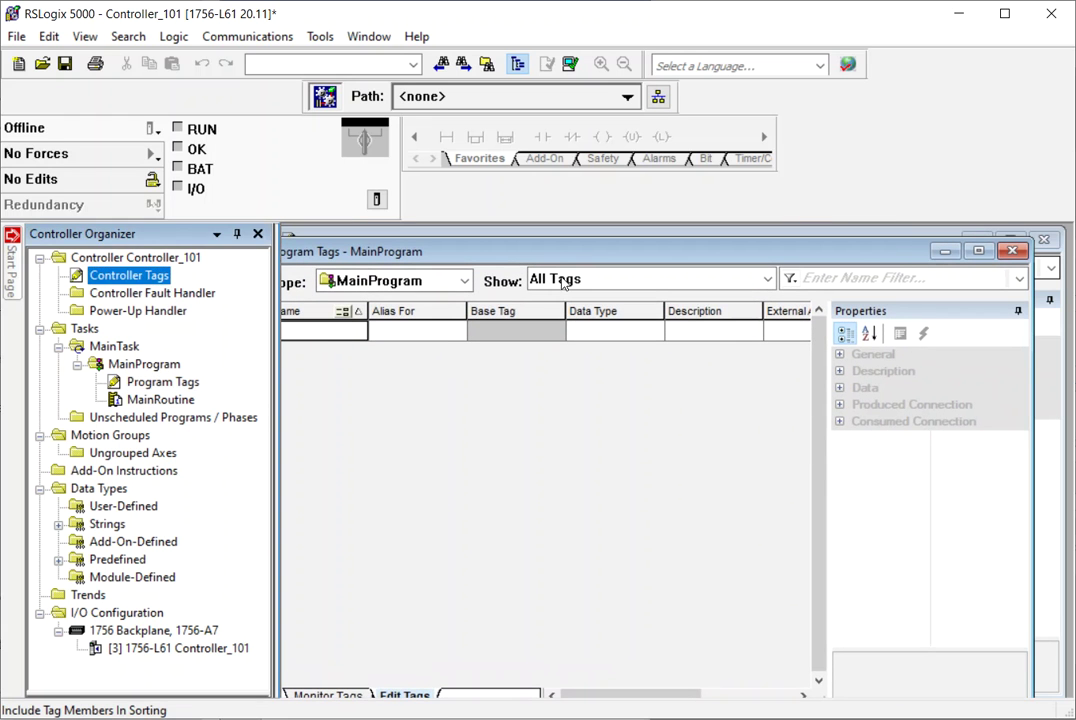
pyautogui.click(1013, 253)
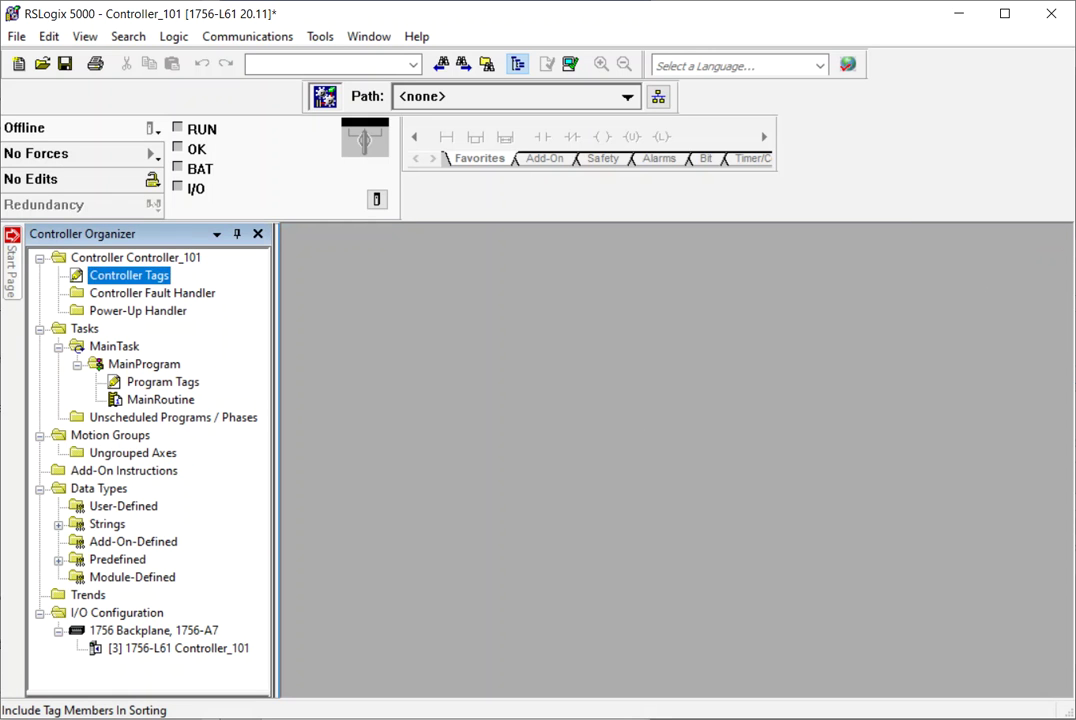
pyautogui.click(118, 630)
# Pick the 1756-ENET Ethernet interface from the backplane's new-module catalog, searching 'ether'
pyautogui.rightClick(148, 630)
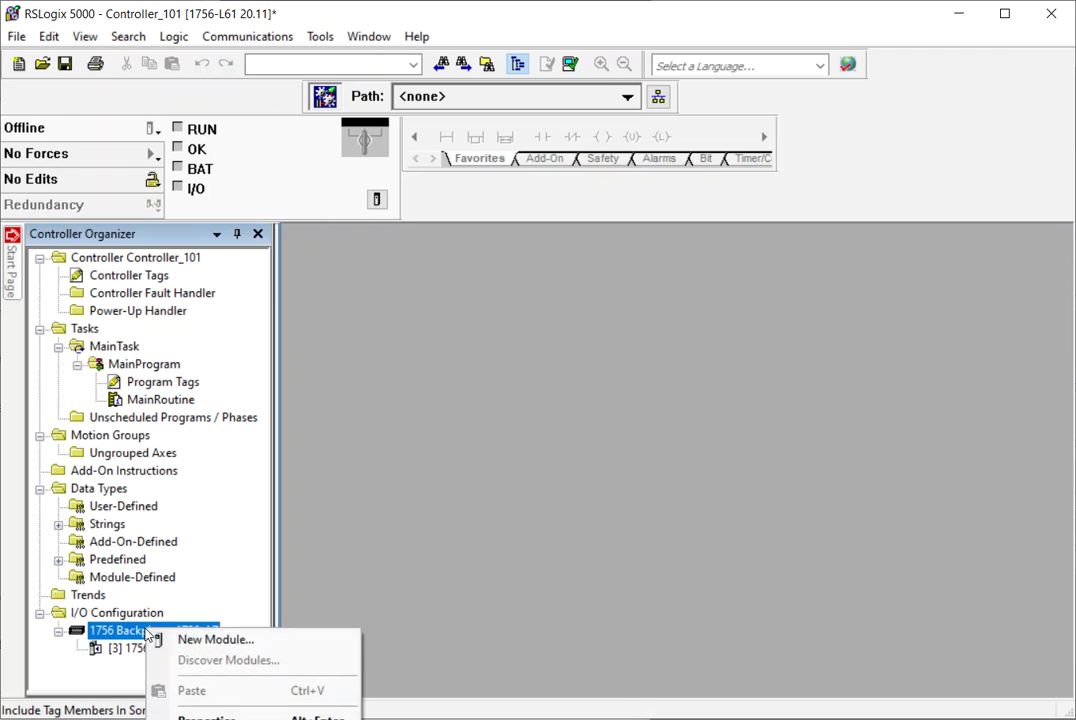
pyautogui.click(200, 640)
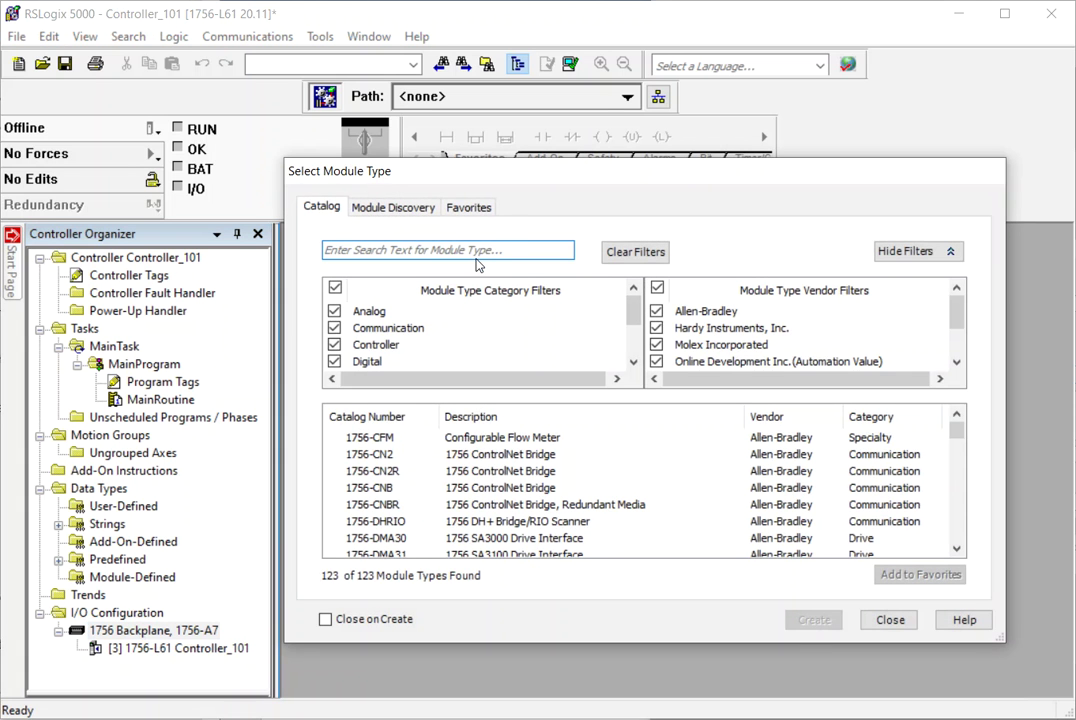
pyautogui.write('ether')
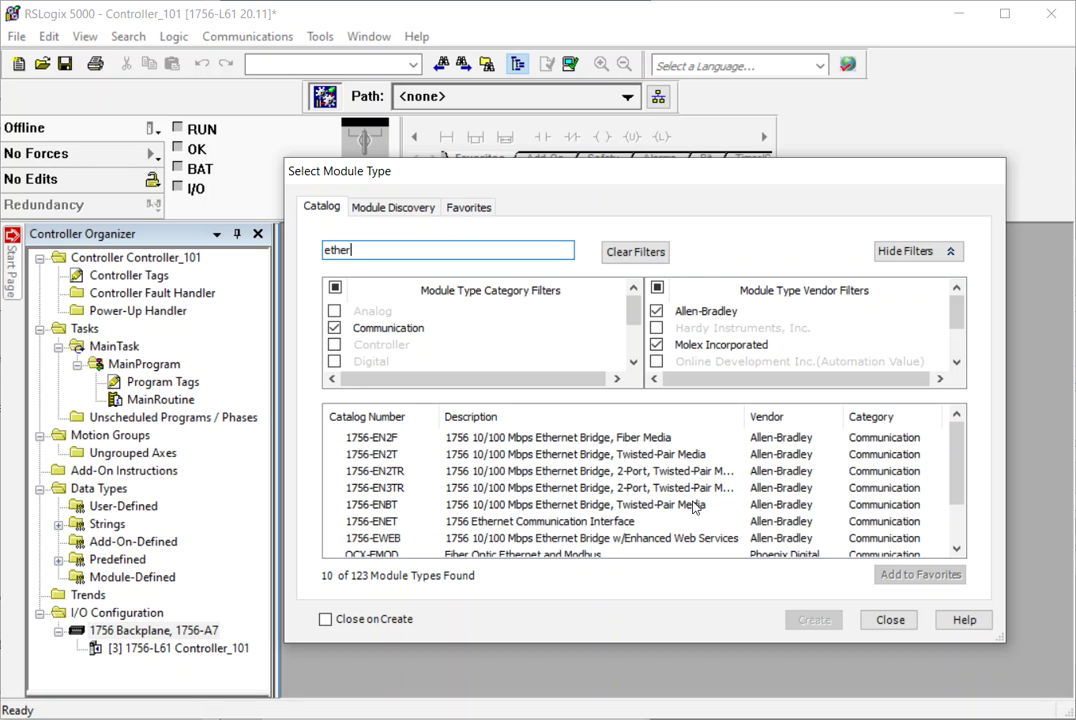
pyautogui.click(575, 522)
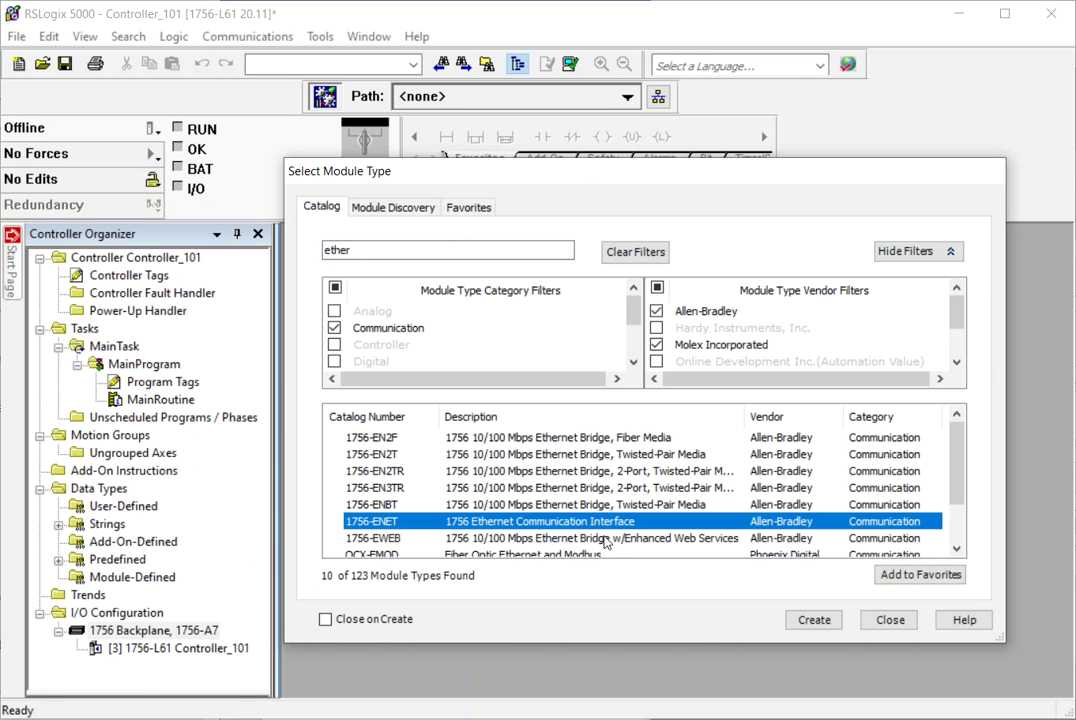
pyautogui.click(606, 539)
pyautogui.click(609, 519)
pyautogui.click(822, 624)
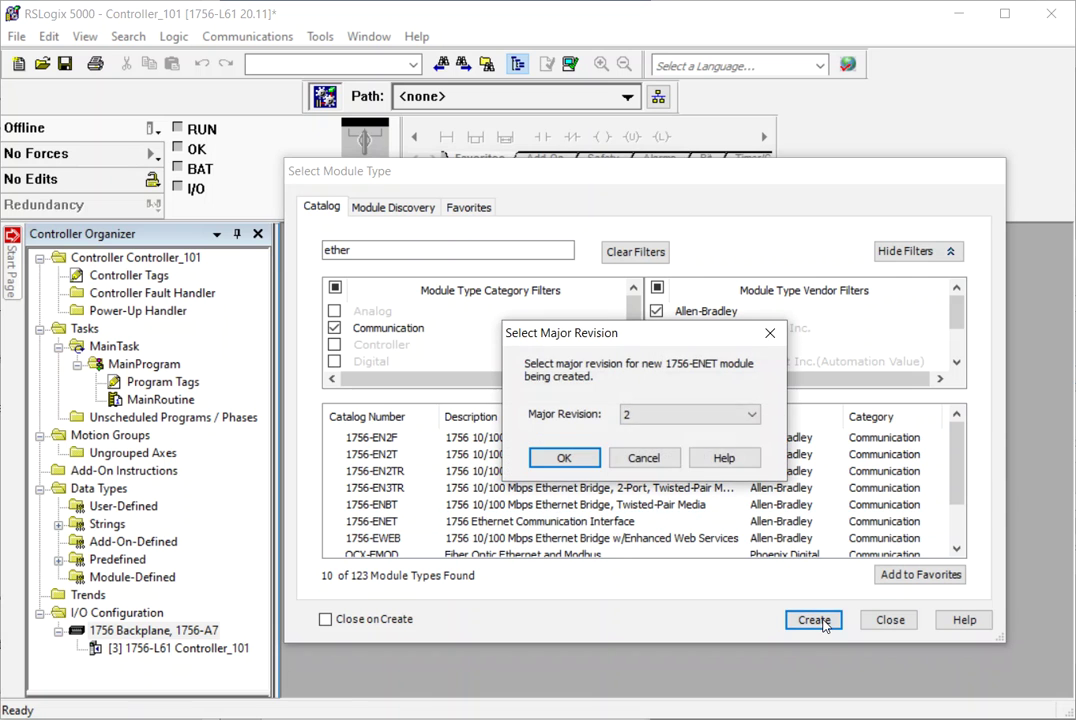
# Keep major revision 2 for the module and enter ETH as its name
pyautogui.click(719, 418)
pyautogui.click(690, 445)
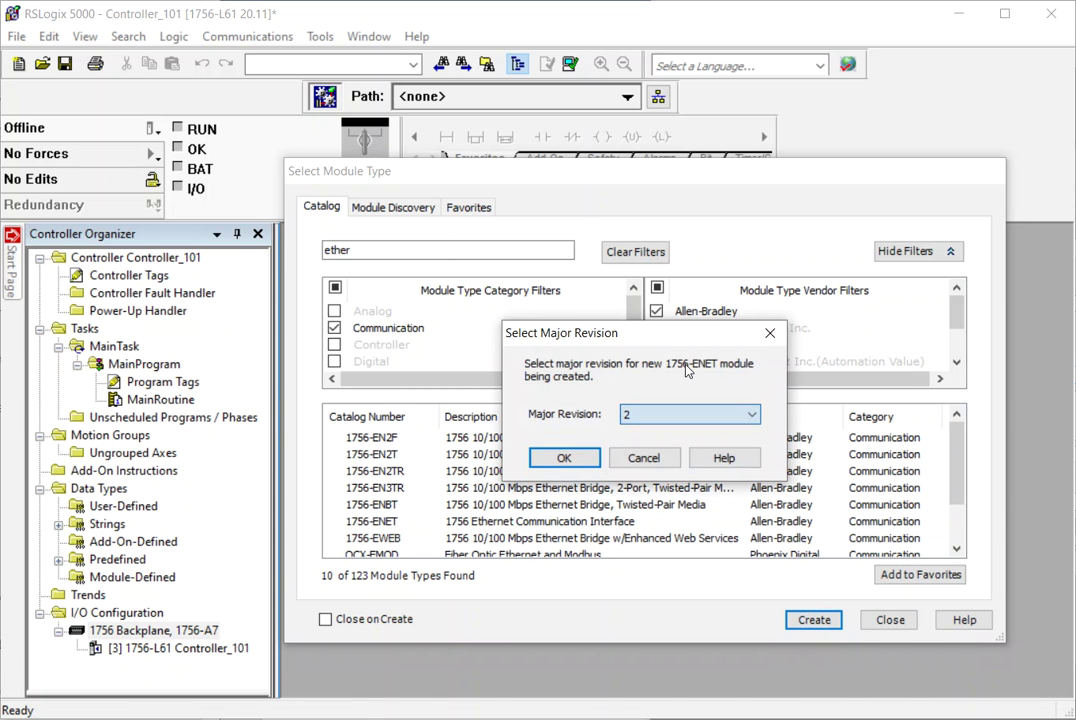
pyautogui.click(564, 458)
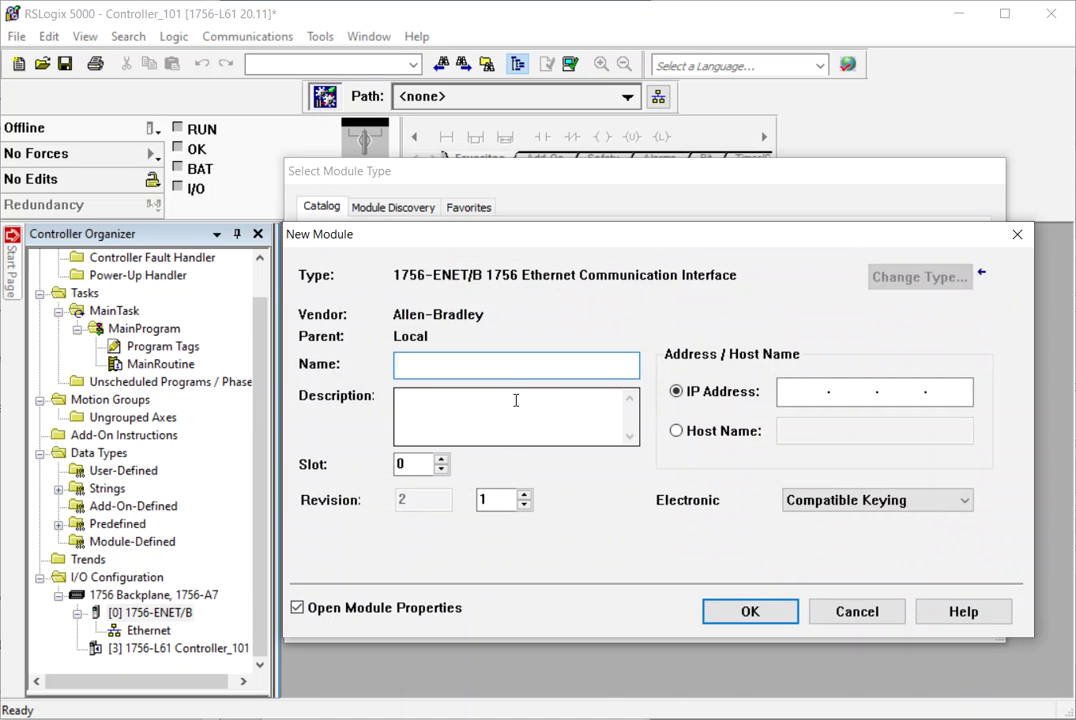
pyautogui.write('ETH')
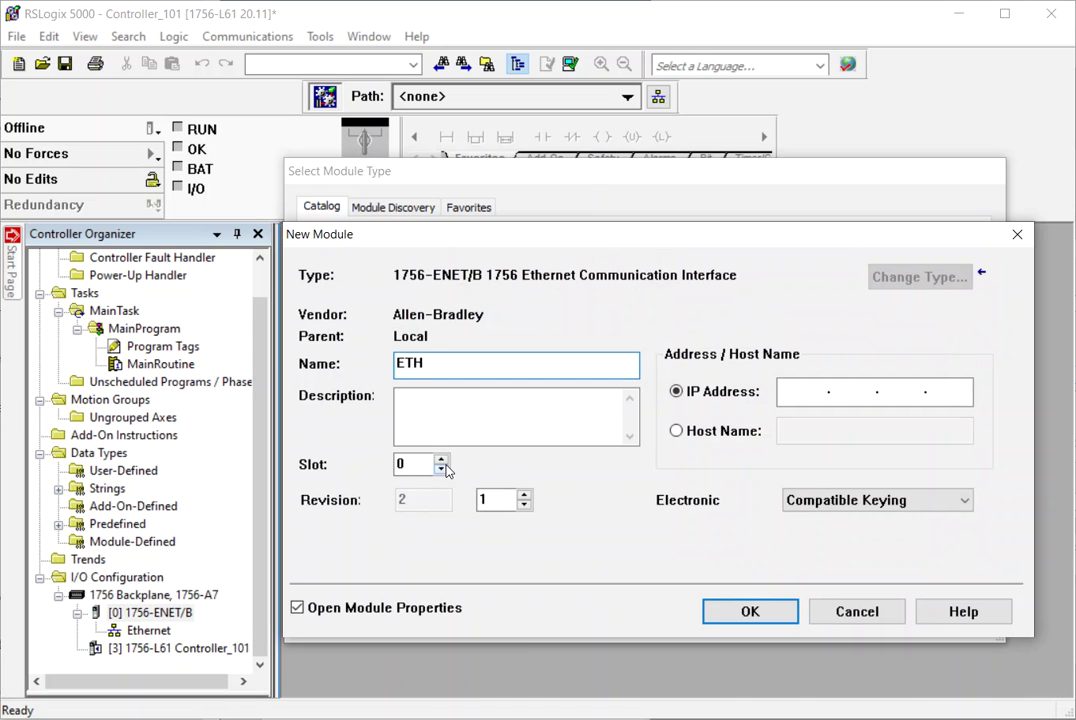
# Step the ETH module's slot number up to 6, back down to 0, then to 1
pyautogui.doubleClick(415, 468)
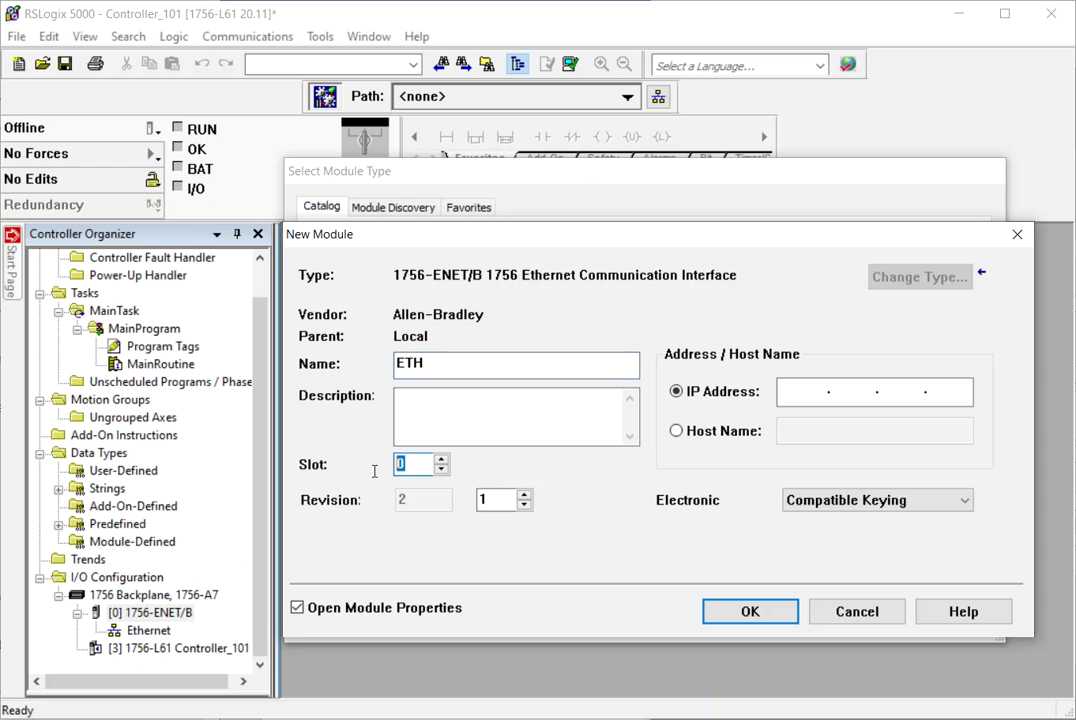
pyautogui.click(441, 460)
pyautogui.click(441, 458)
pyautogui.click(441, 458)
pyautogui.click(441, 458)
pyautogui.click(441, 458)
pyautogui.click(441, 458)
pyautogui.click(441, 458)
pyautogui.click(441, 458)
pyautogui.click(441, 458)
pyautogui.click(441, 458)
pyautogui.click(441, 458)
pyautogui.click(441, 458)
pyautogui.click(440, 470)
pyautogui.click(440, 470)
pyautogui.click(440, 470)
pyautogui.click(440, 470)
pyautogui.click(440, 470)
pyautogui.click(440, 470)
pyautogui.click(442, 459)
# Set the ETH module to slot 0 and enter IP address 192.191.0.1
pyautogui.write('0')
pyautogui.click(788, 391)
pyautogui.write('192 . 19')
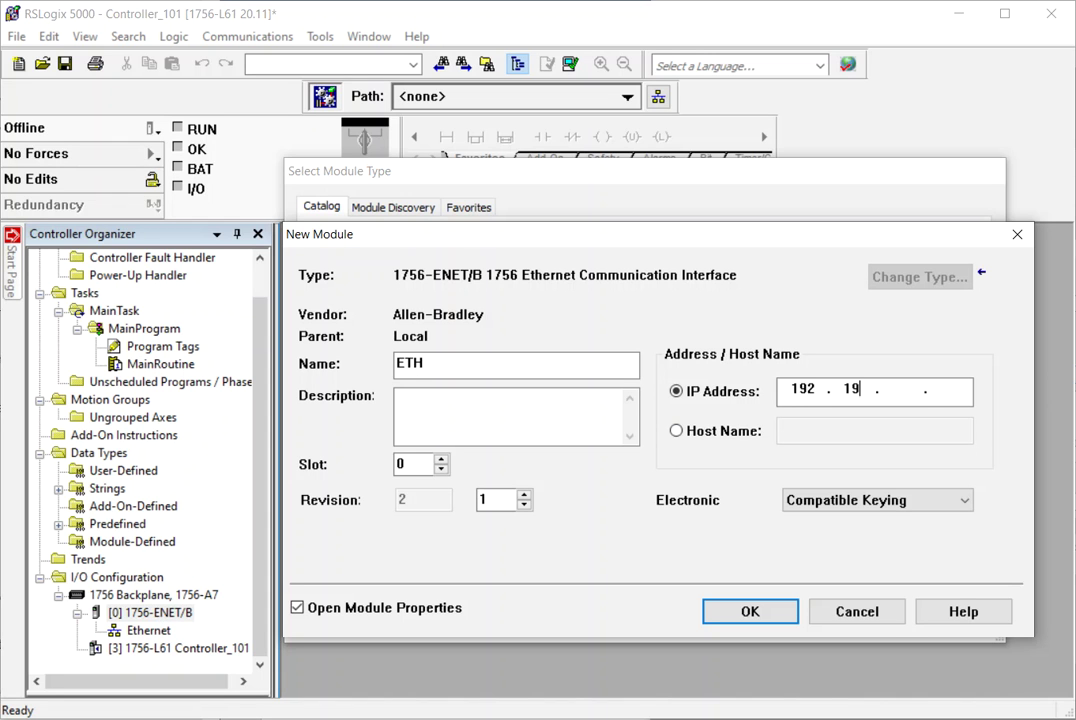
pyautogui.write('1 . 0')
pyautogui.click(958, 390)
pyautogui.write('1')
# Rework the IP address's fourth octet, trying 255 before settling on 192.191.0.1
pyautogui.click(905, 399)
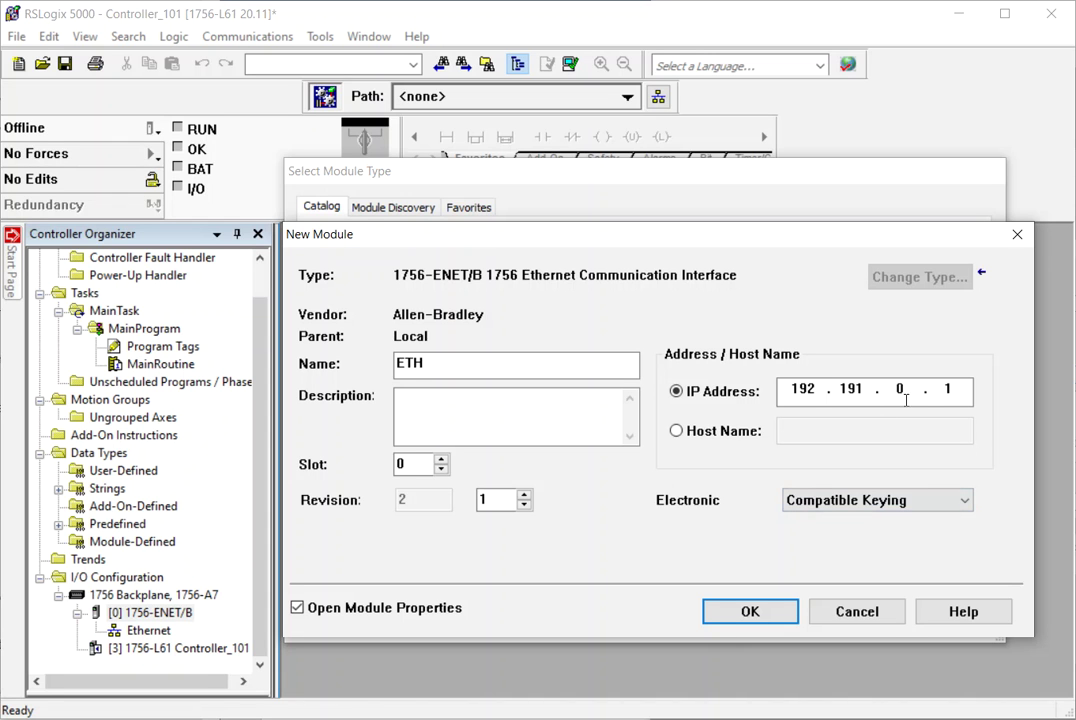
pyautogui.doubleClick(801, 390)
pyautogui.click(858, 391)
pyautogui.click(901, 391)
pyautogui.press('Left')
pyautogui.press('Left')
pyautogui.press('Left')
pyautogui.press('Left')
pyautogui.press('Left')
pyautogui.press('Left')
pyautogui.doubleClick(948, 390)
pyautogui.write('1')
pyautogui.doubleClick(949, 392)
pyautogui.write('255')
pyautogui.press('BackSpace')
pyautogui.write('5')
pyautogui.doubleClick(957, 397)
pyautogui.write('1')
# Create the ETH module, check its General tab, and close the Module Properties report
pyautogui.click(750, 612)
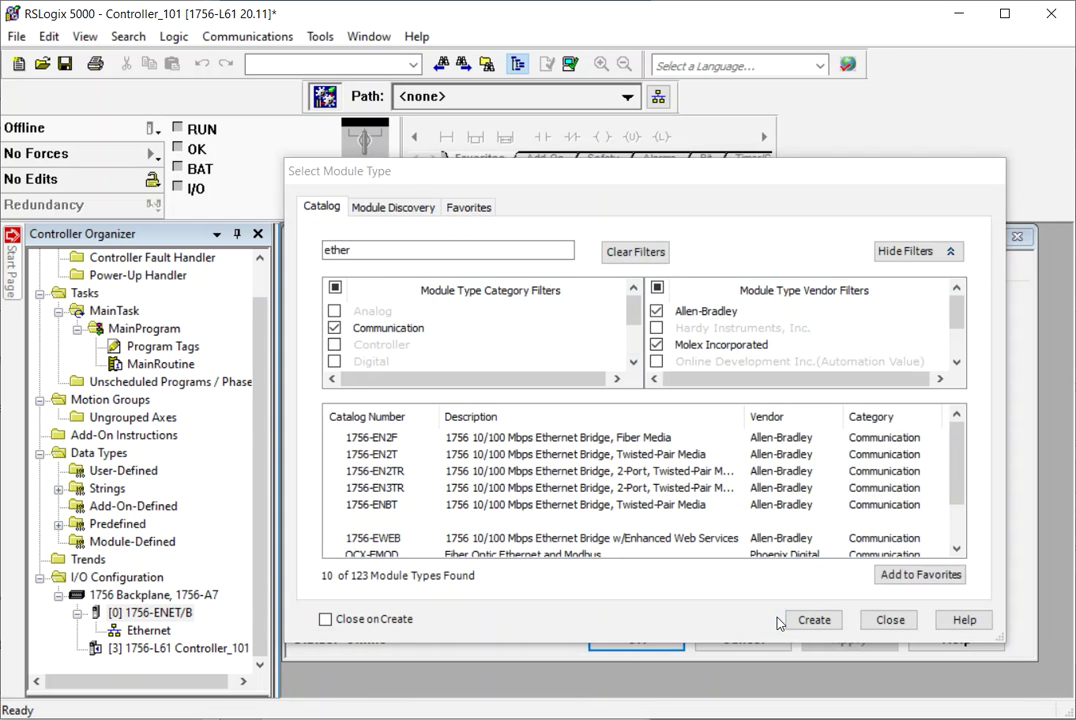
pyautogui.click(77, 612)
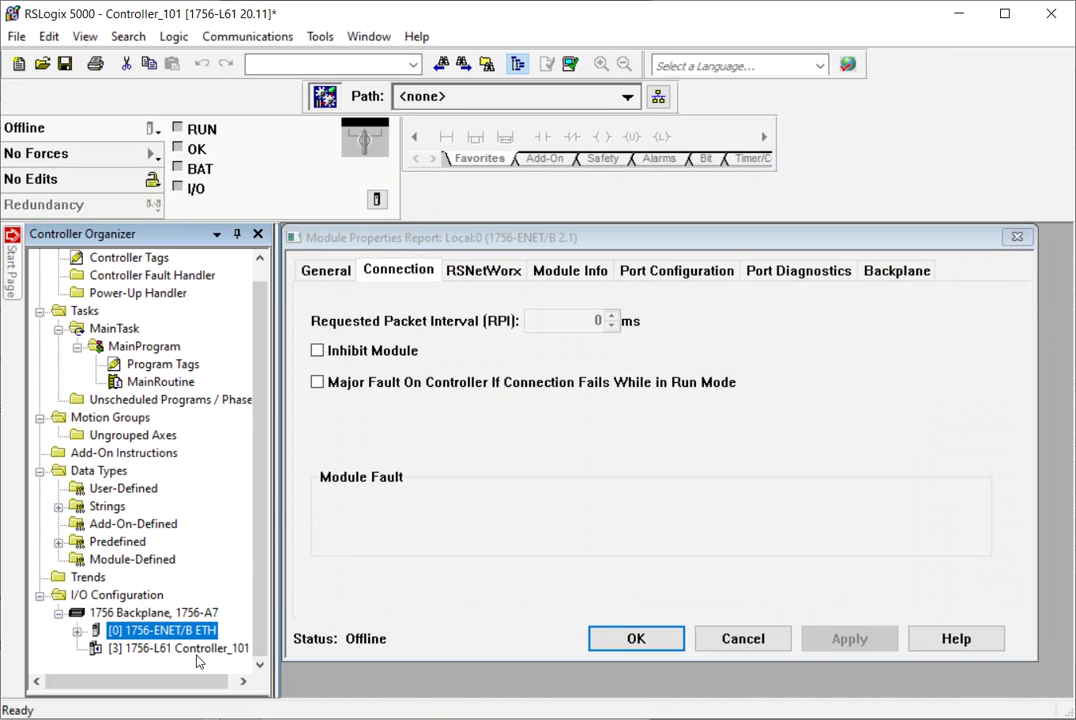
pyautogui.click(157, 613)
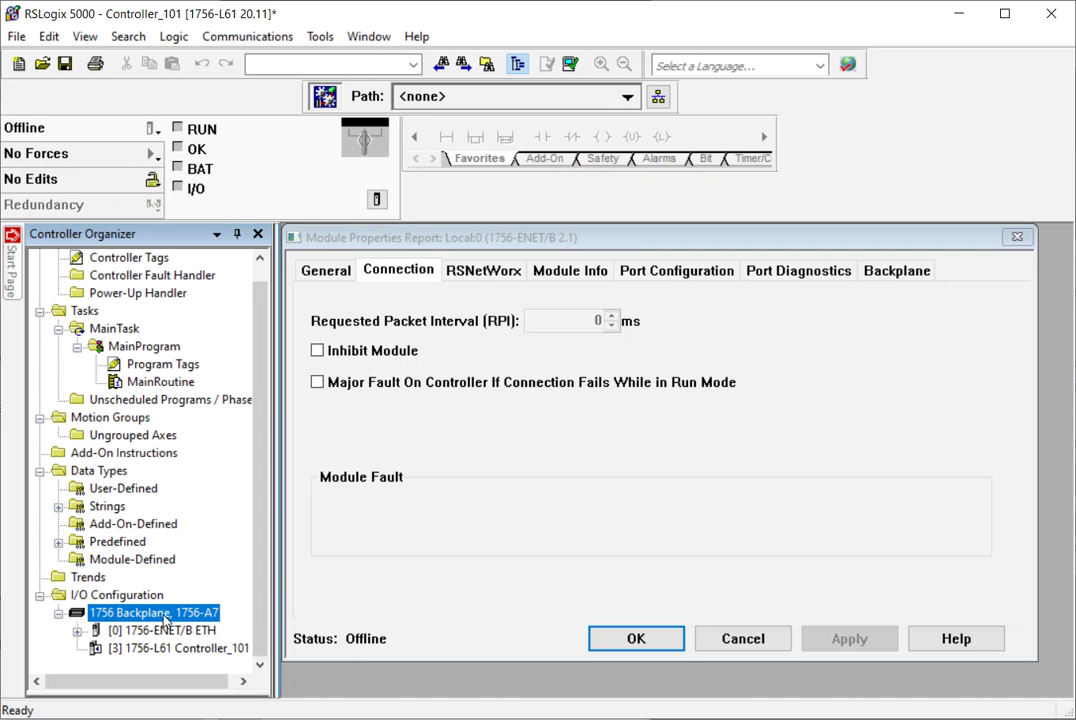
pyautogui.doubleClick(157, 613)
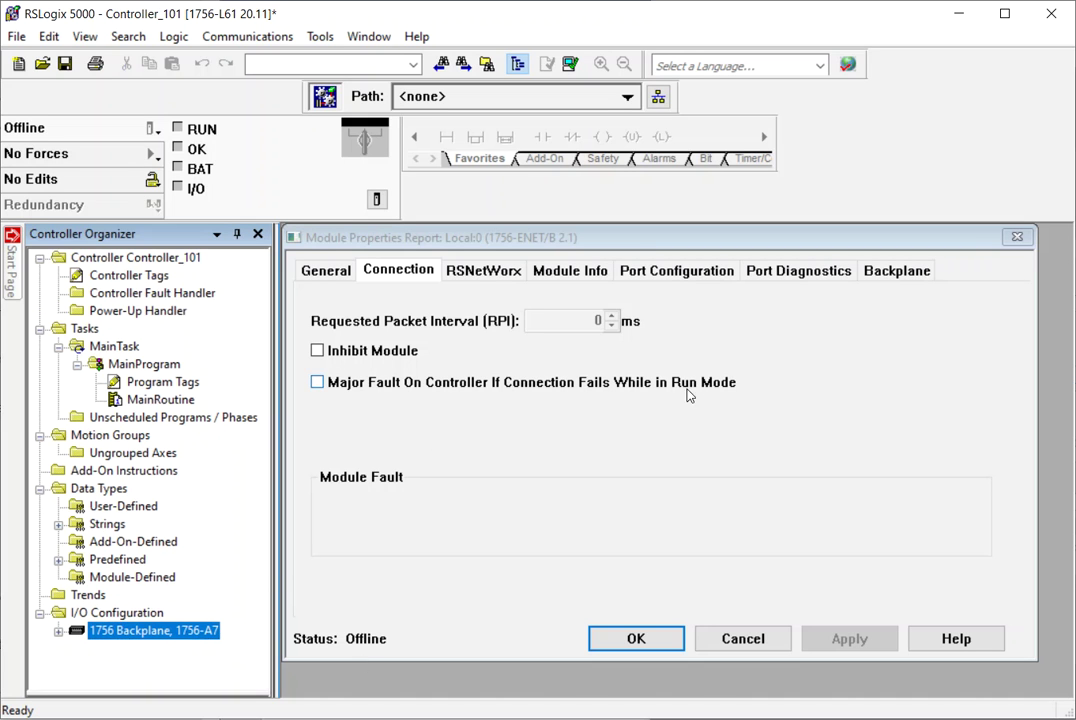
pyautogui.click(326, 270)
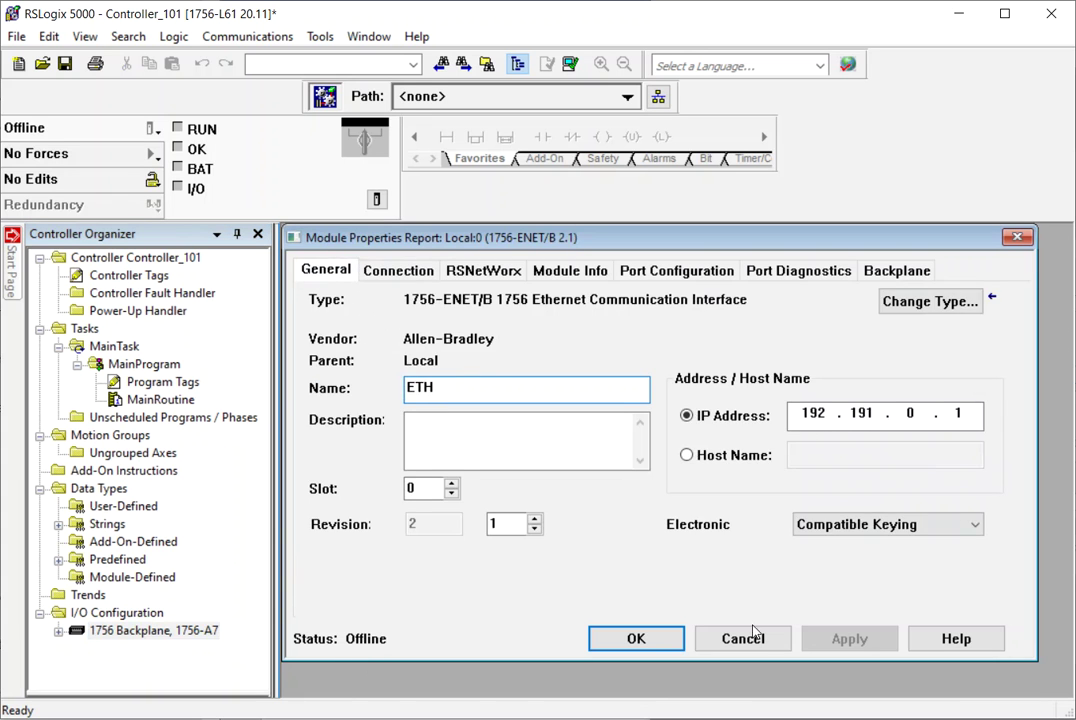
pyautogui.click(640, 640)
# Expand the 1756 Backplane to check ETH in slot 0 and Controller_101 in slot 3
pyautogui.click(58, 632)
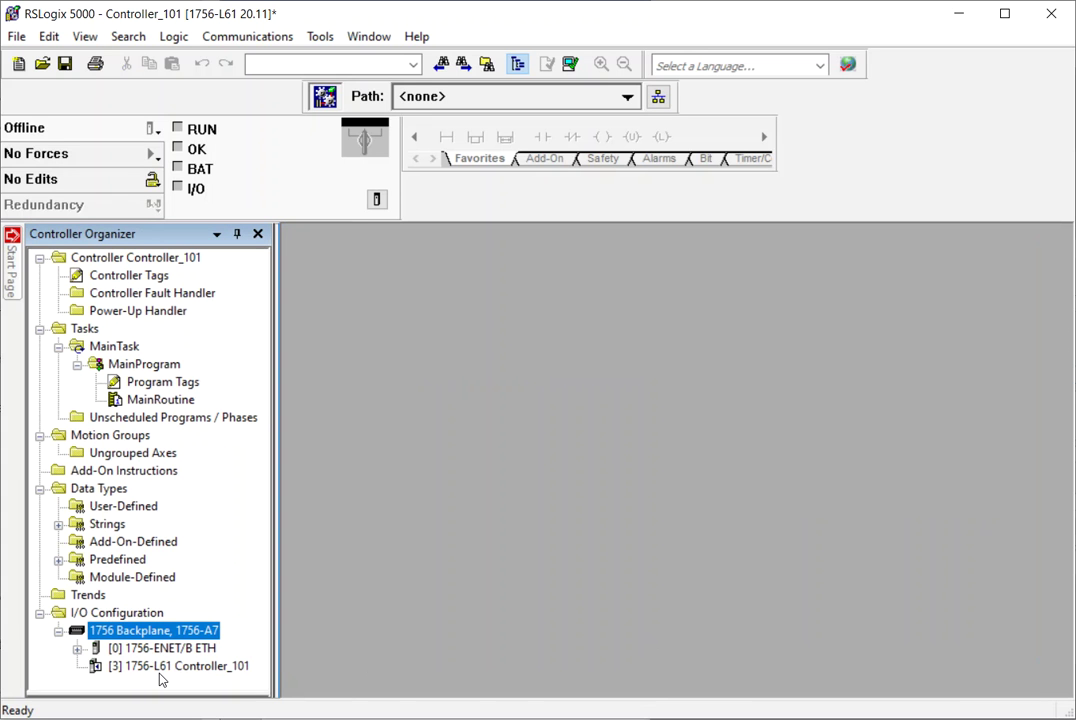
pyautogui.click(160, 666)
pyautogui.click(163, 650)
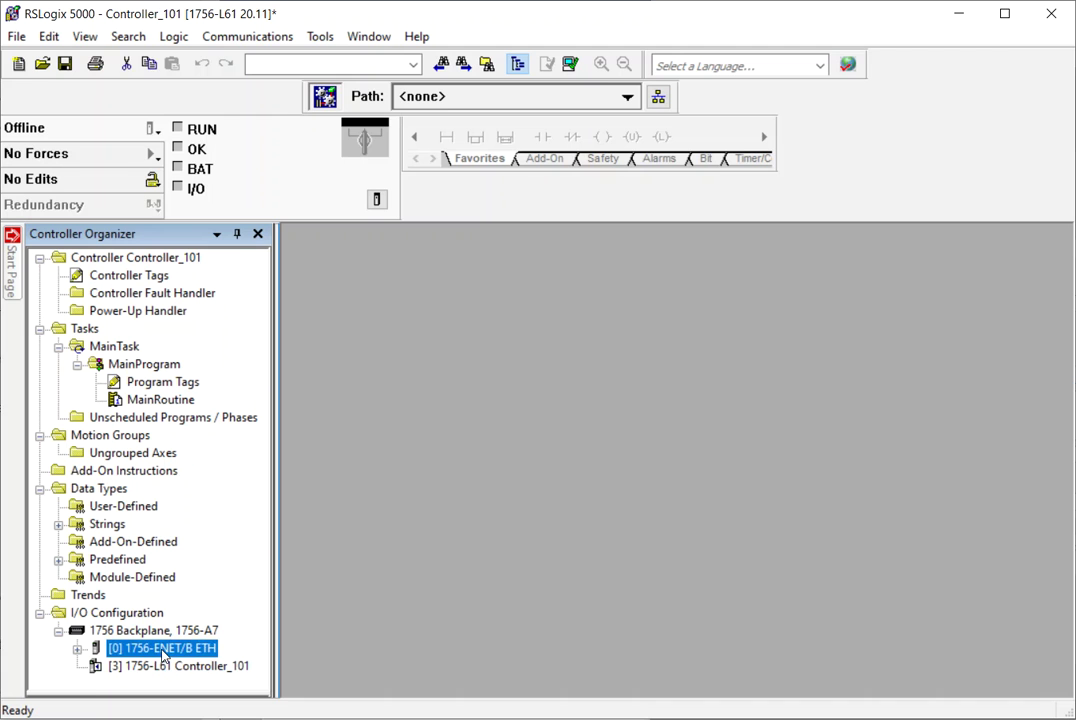
pyautogui.click(180, 630)
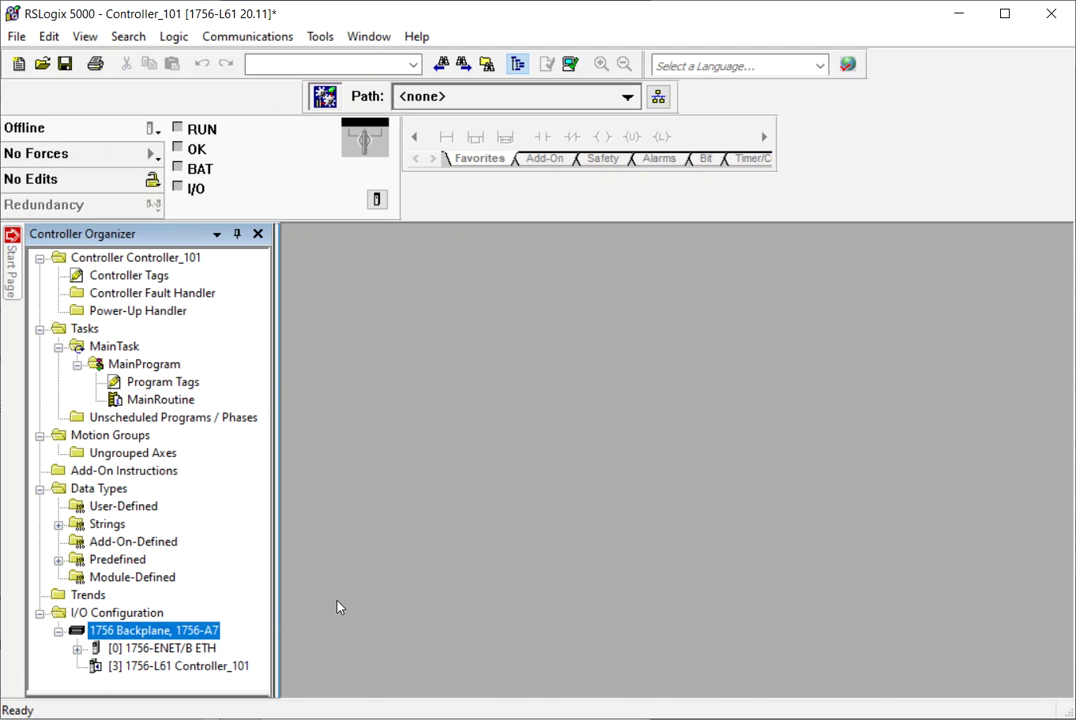
# Pick the 1756-DNB DeviceNet scanner from the backplane's new-module catalog, searching 'devi'
pyautogui.rightClick(170, 636)
pyautogui.click(230, 645)
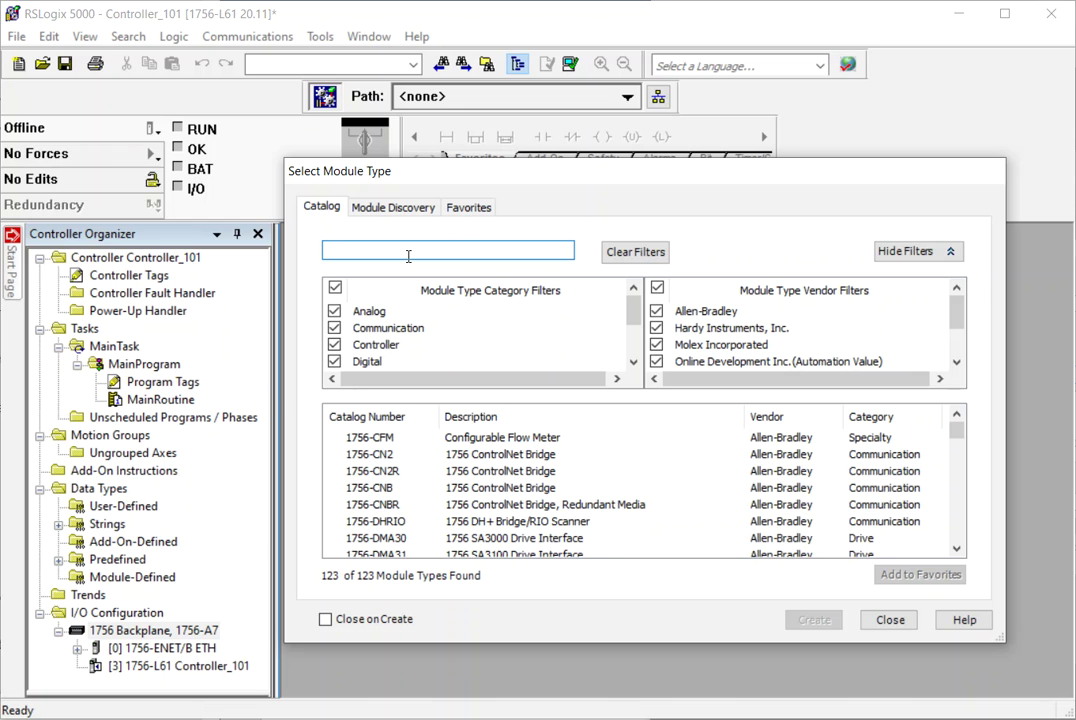
pyautogui.write('devi')
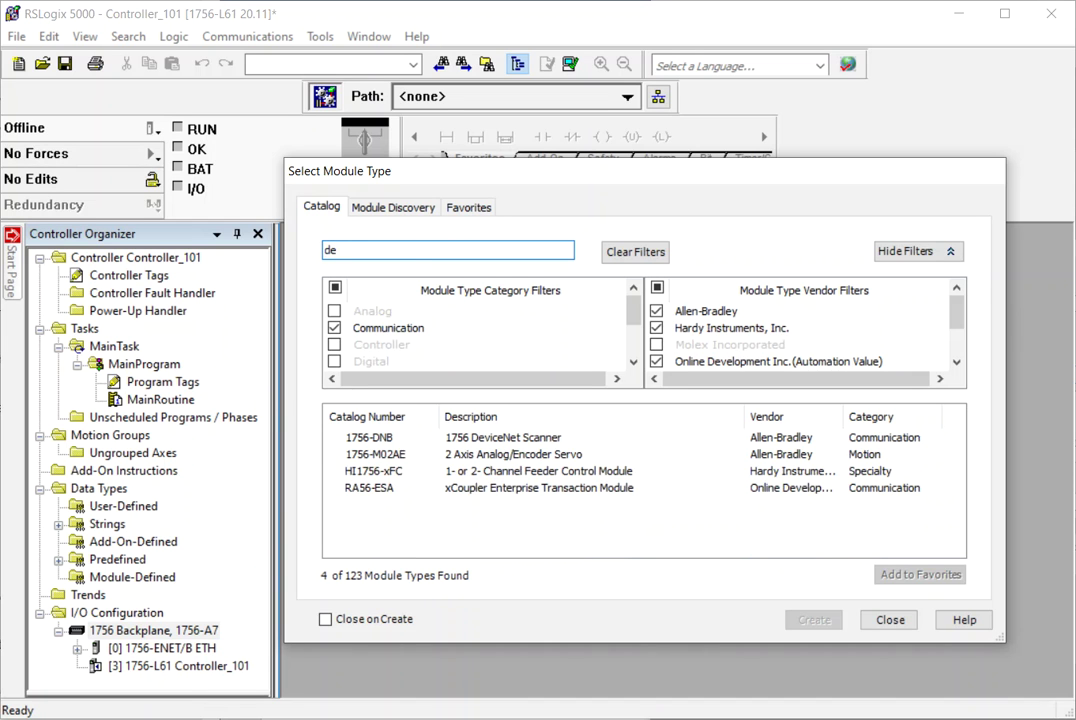
pyautogui.click(487, 441)
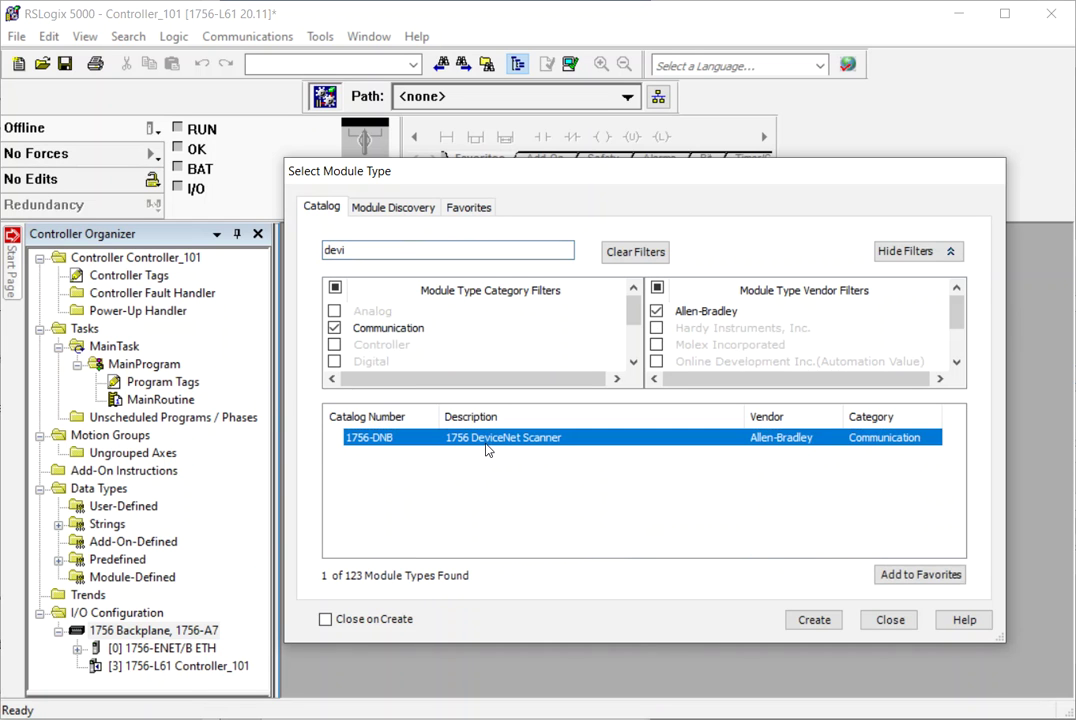
pyautogui.click(812, 620)
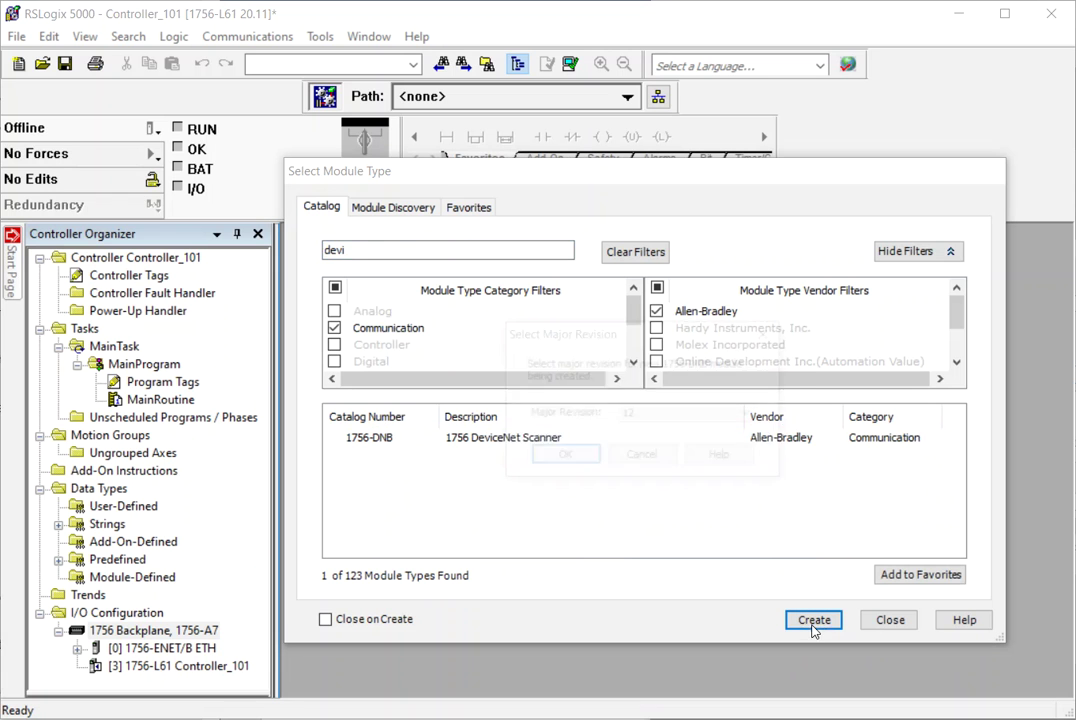
# Keep major revision 12 and bring up the new DNB module's settings
pyautogui.click(682, 414)
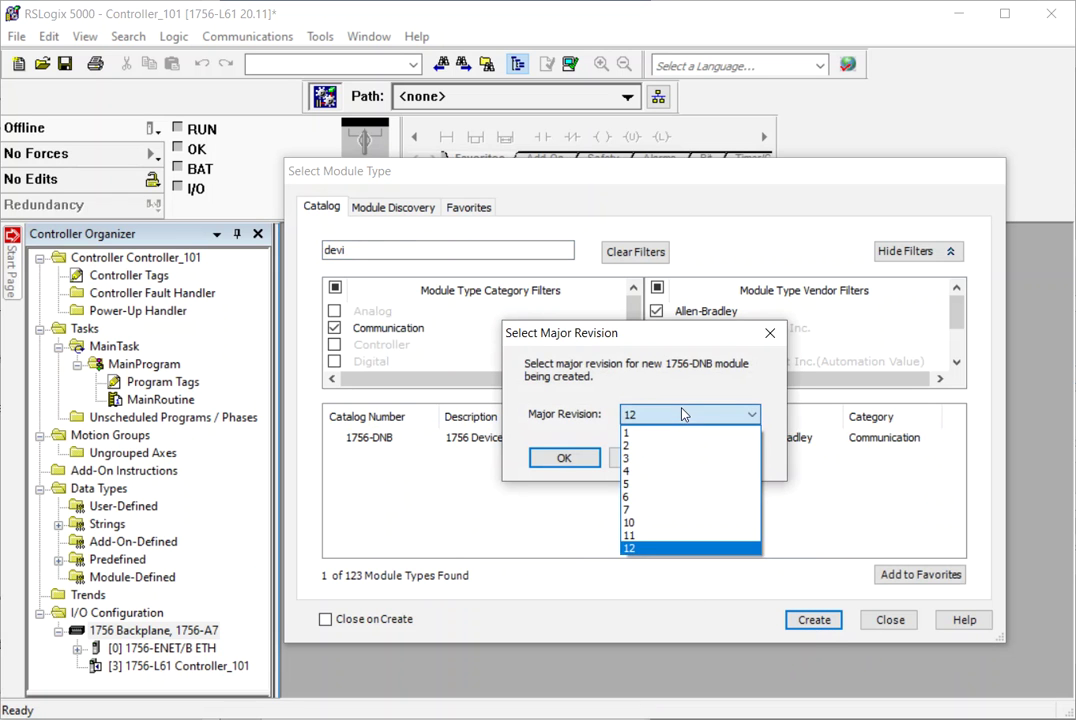
pyautogui.click(672, 548)
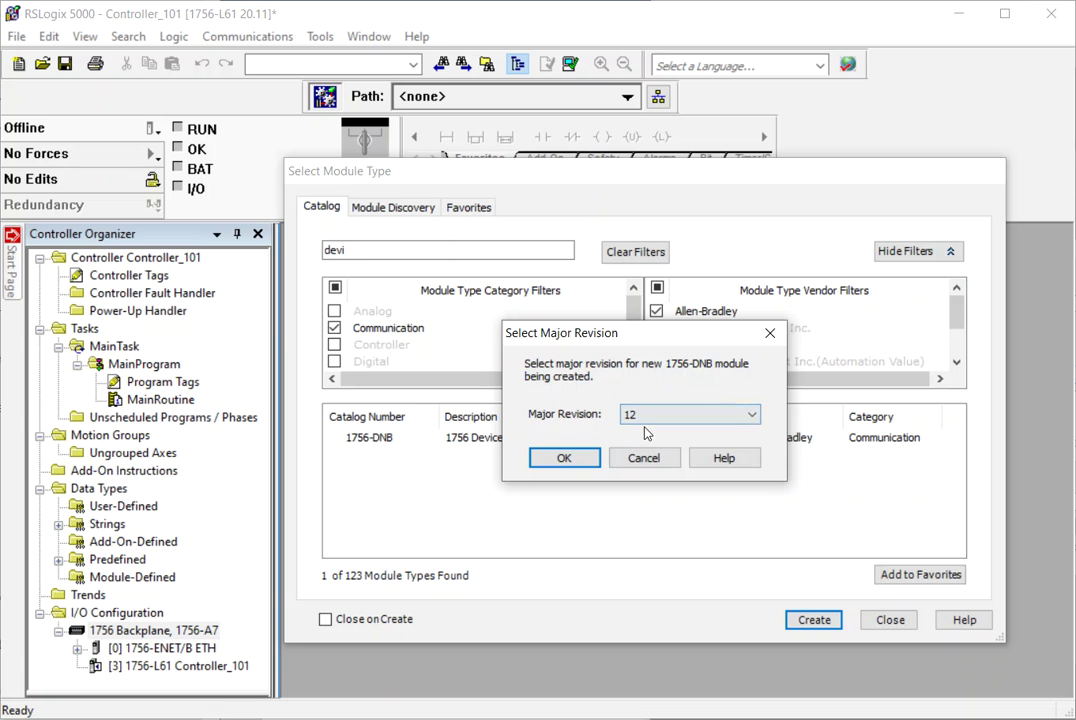
pyautogui.click(566, 458)
pyautogui.click(814, 620)
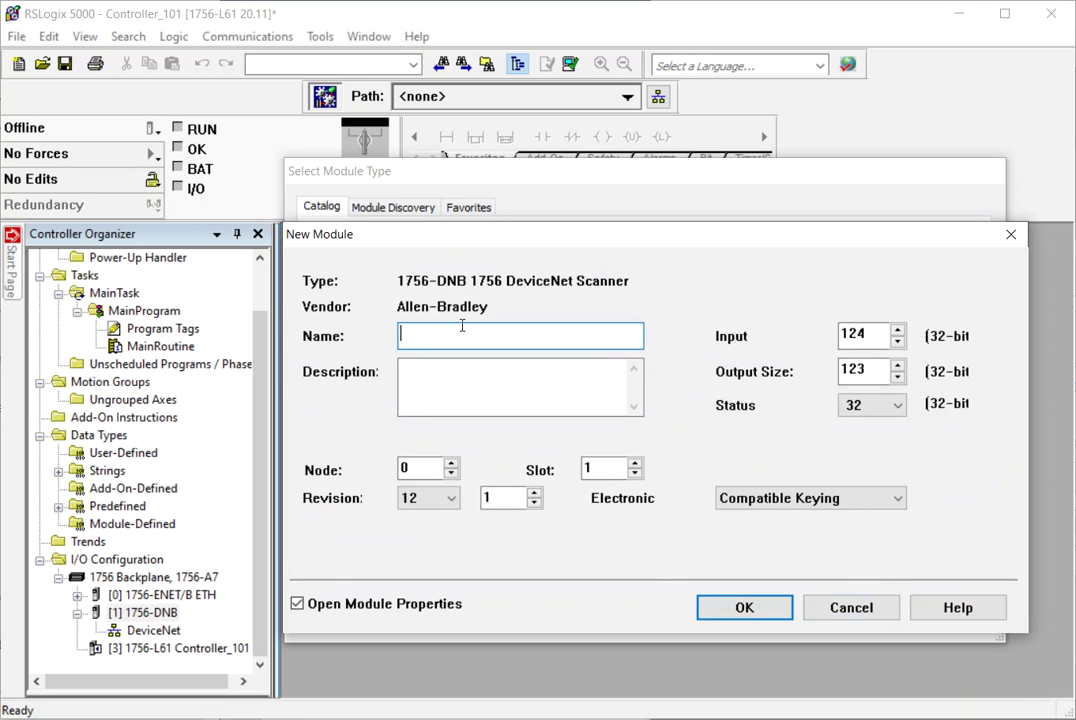
# Name the DeviceNet scanner DNET01, keep its node at 0, and raise the slot to 3
pyautogui.write('DNET01')
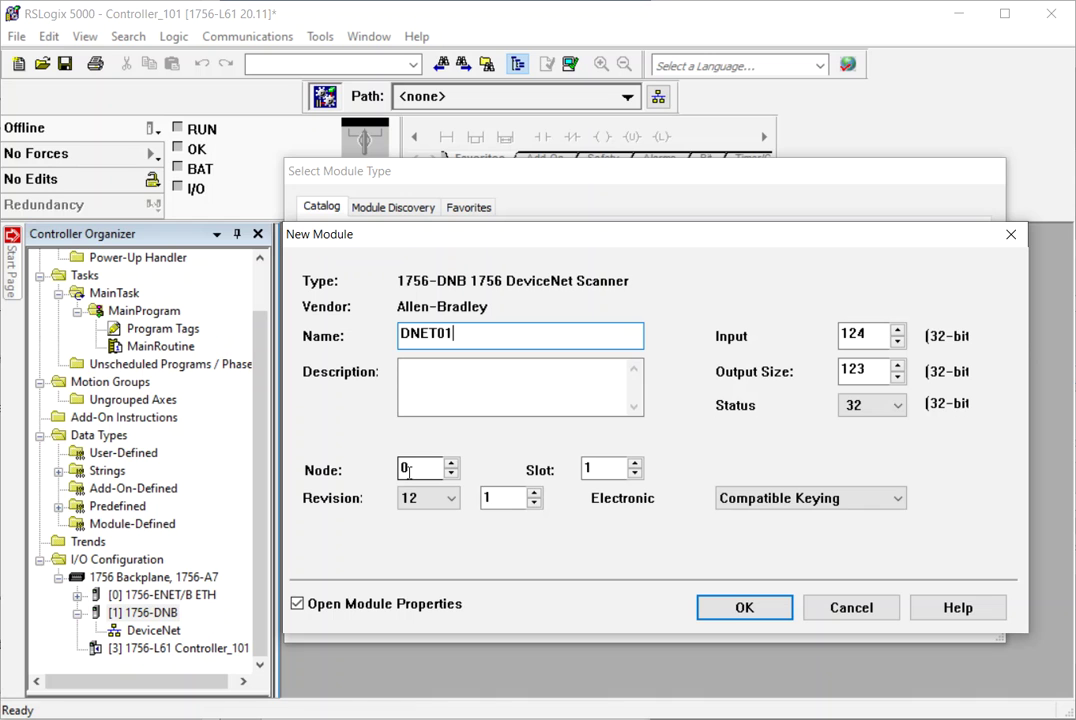
pyautogui.doubleClick(409, 470)
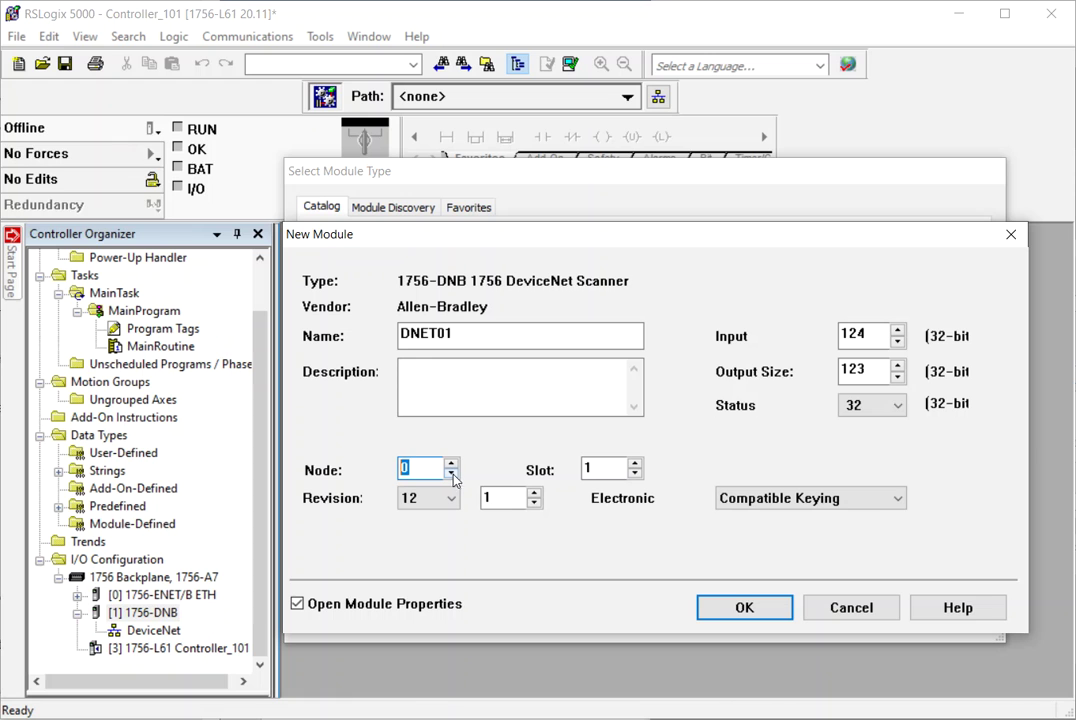
pyautogui.click(452, 476)
pyautogui.click(452, 476)
pyautogui.click(452, 476)
pyautogui.click(452, 465)
pyautogui.click(452, 466)
pyautogui.click(452, 466)
pyautogui.click(636, 464)
pyautogui.click(636, 464)
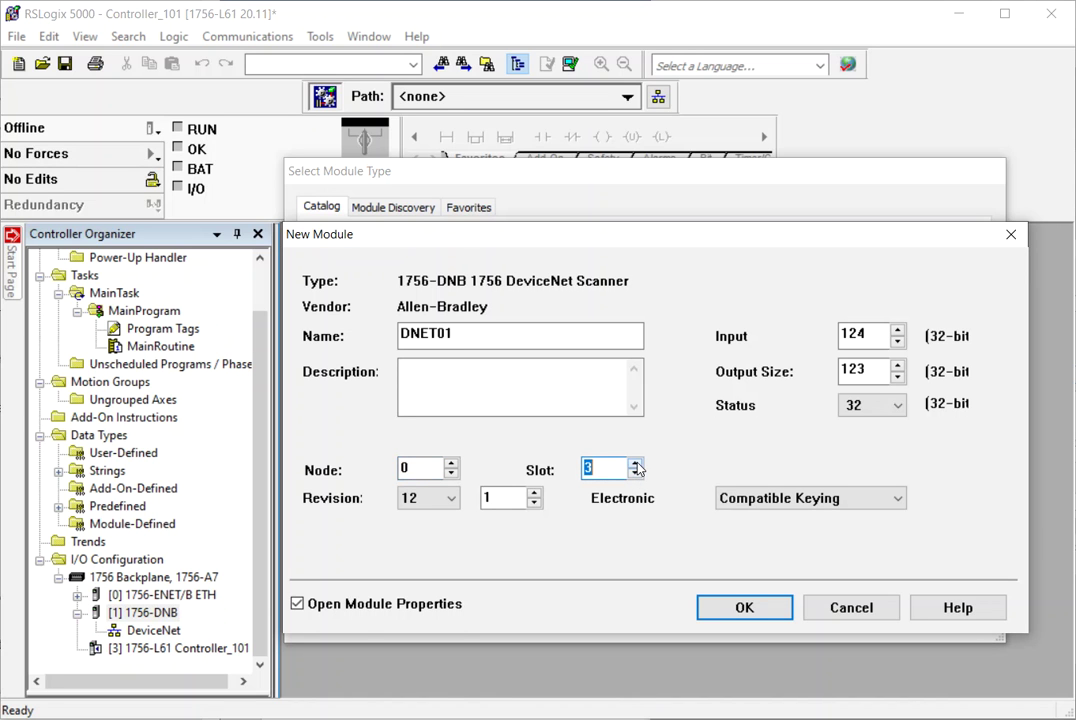
# Clear the slot 3 in-use error and create DNET01 in slot 4 with default scan list settings
pyautogui.click(730, 614)
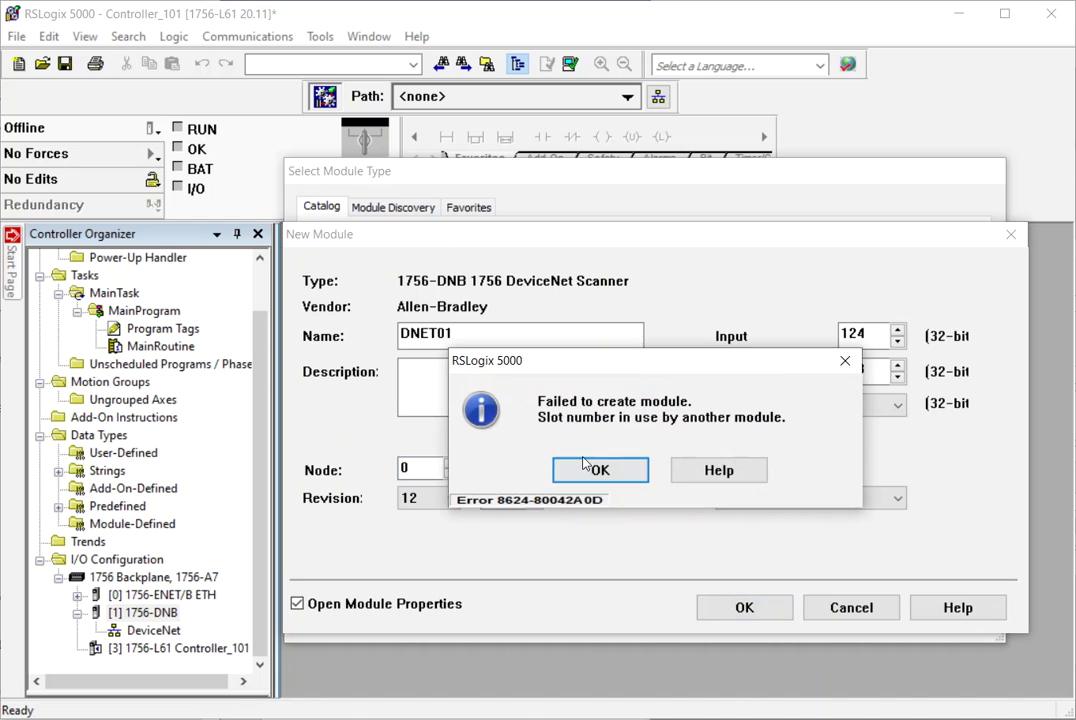
pyautogui.click(600, 470)
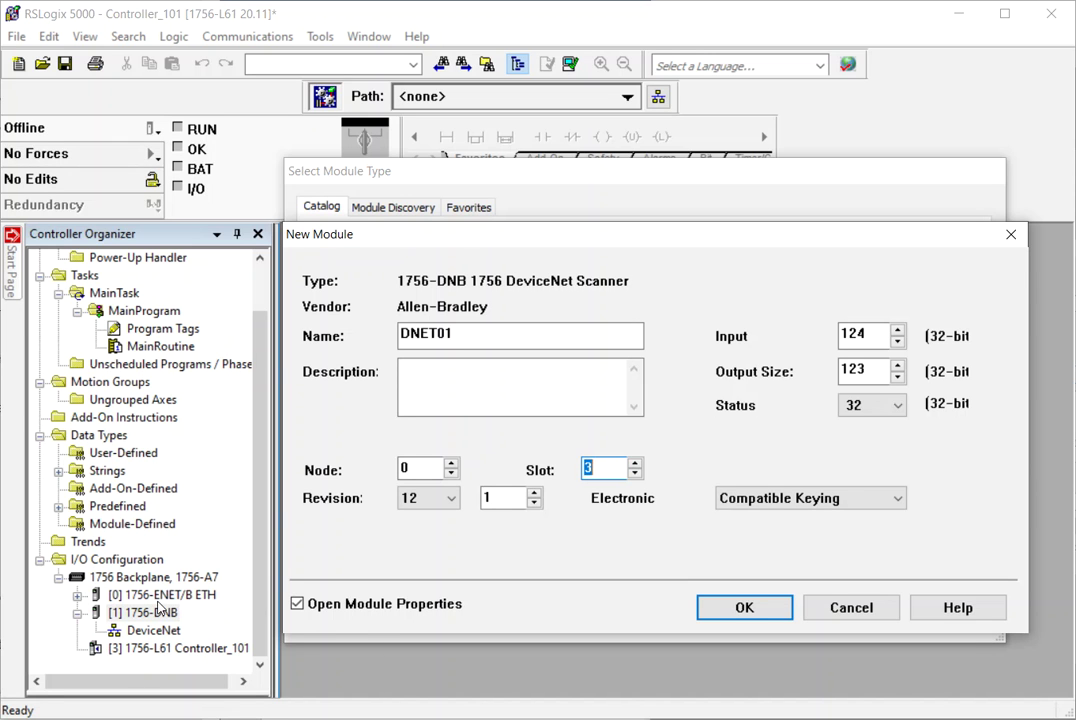
pyautogui.click(748, 609)
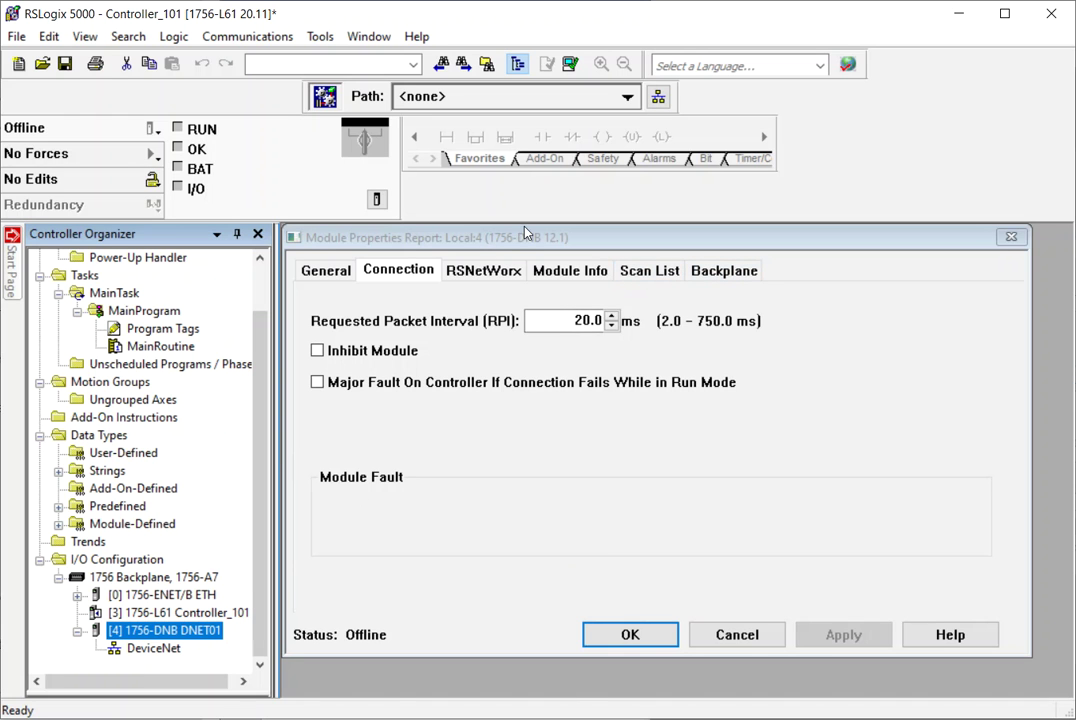
pyautogui.click(640, 272)
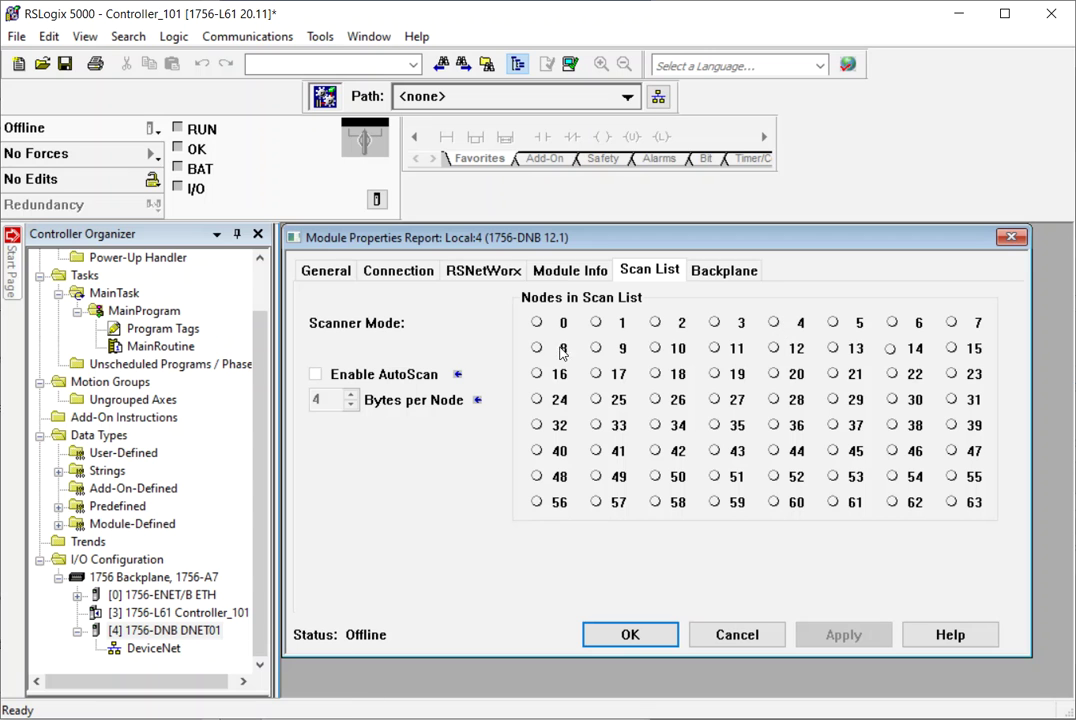
pyautogui.click(624, 637)
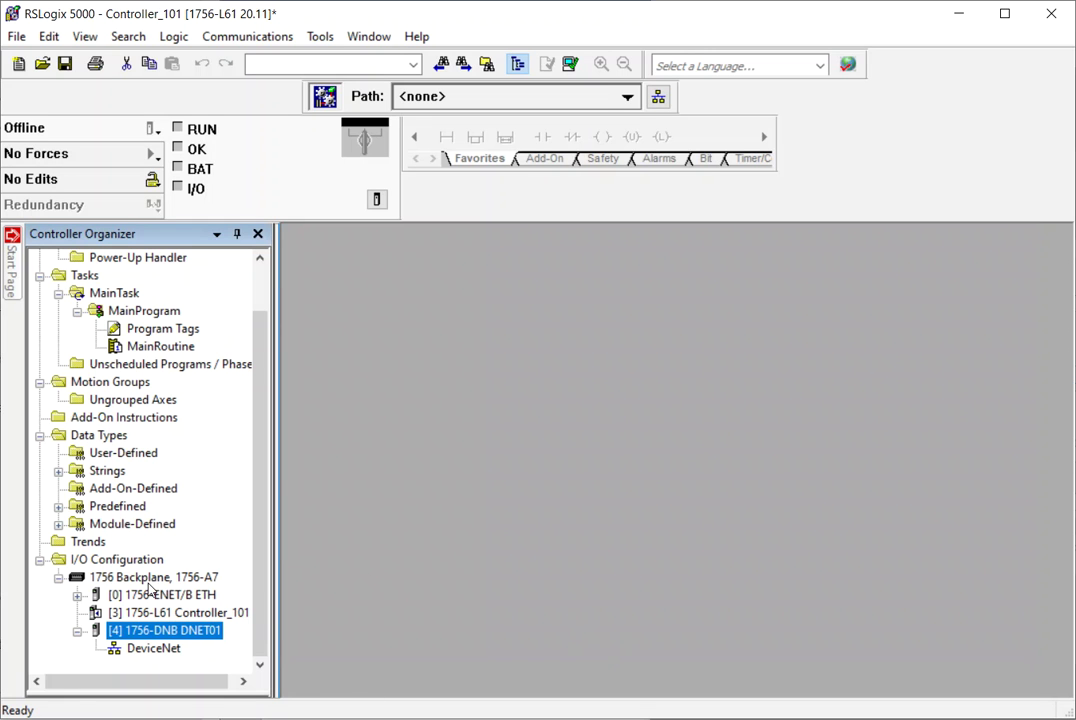
pyautogui.click(58, 577)
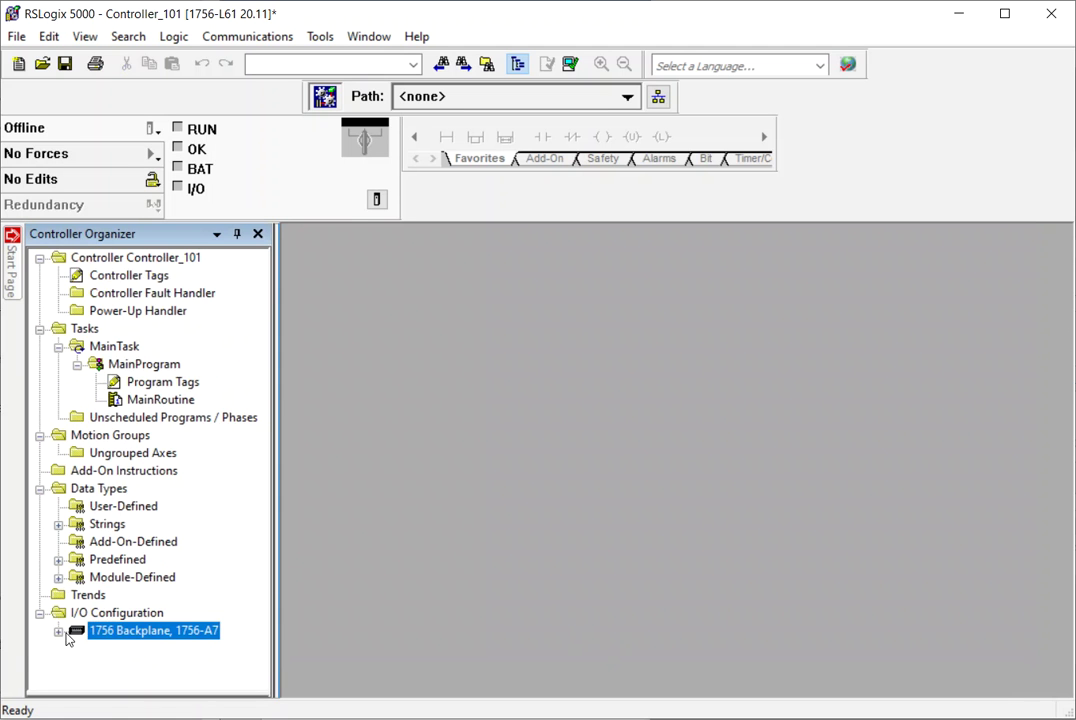
pyautogui.click(58, 629)
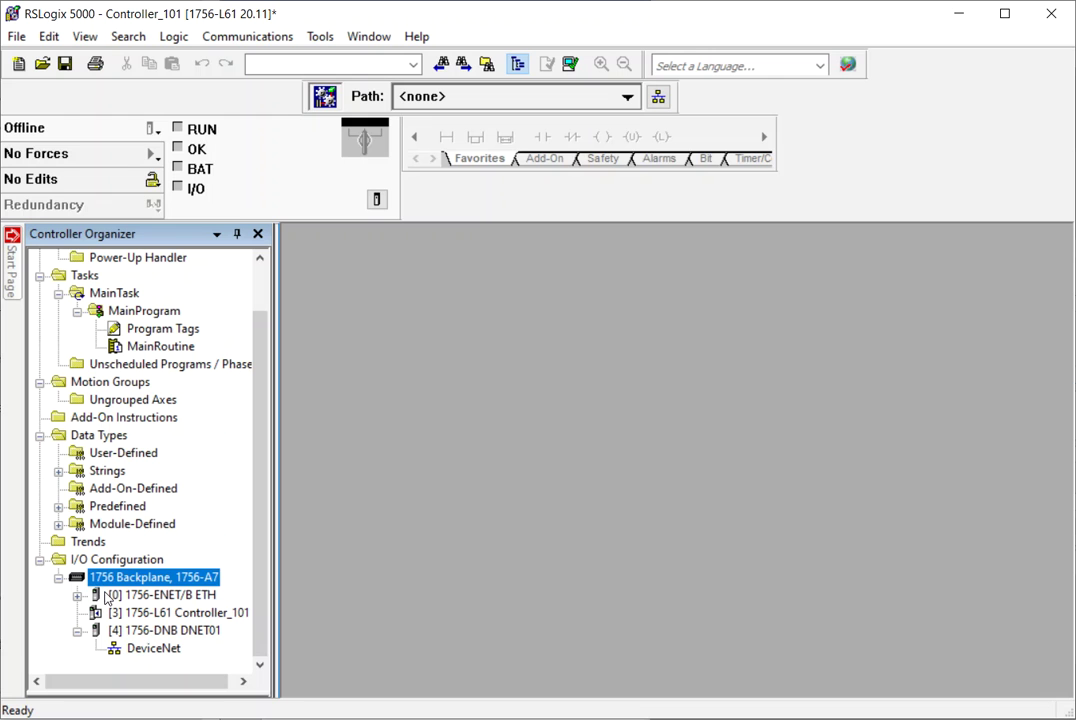
pyautogui.click(78, 631)
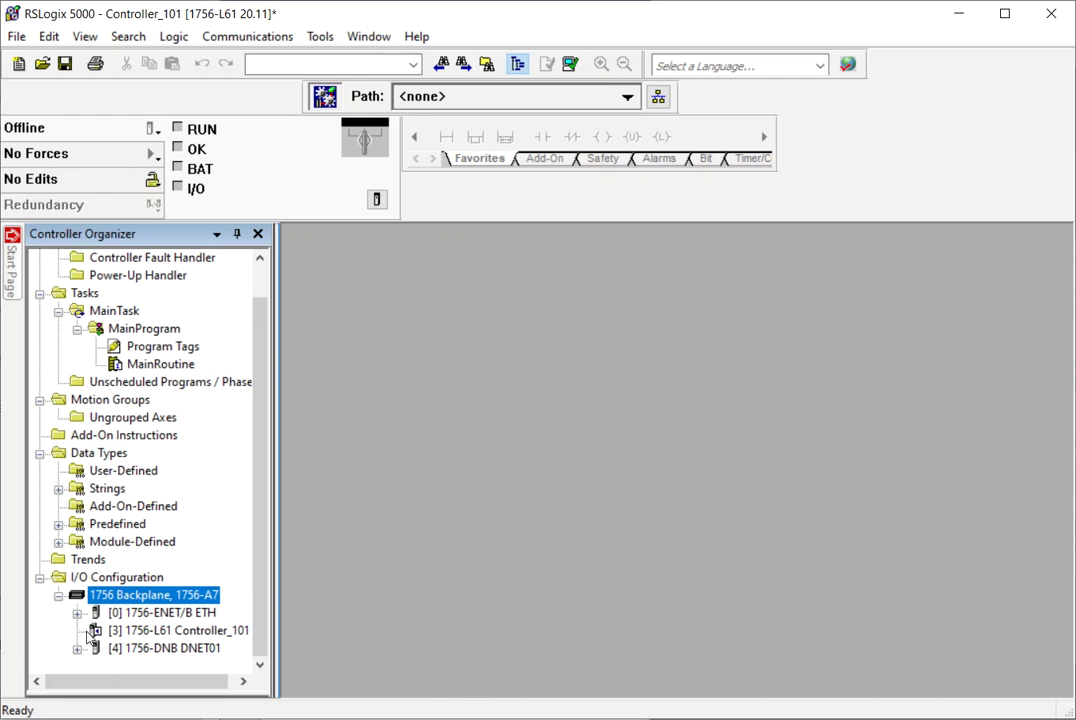
pyautogui.rightClick(158, 596)
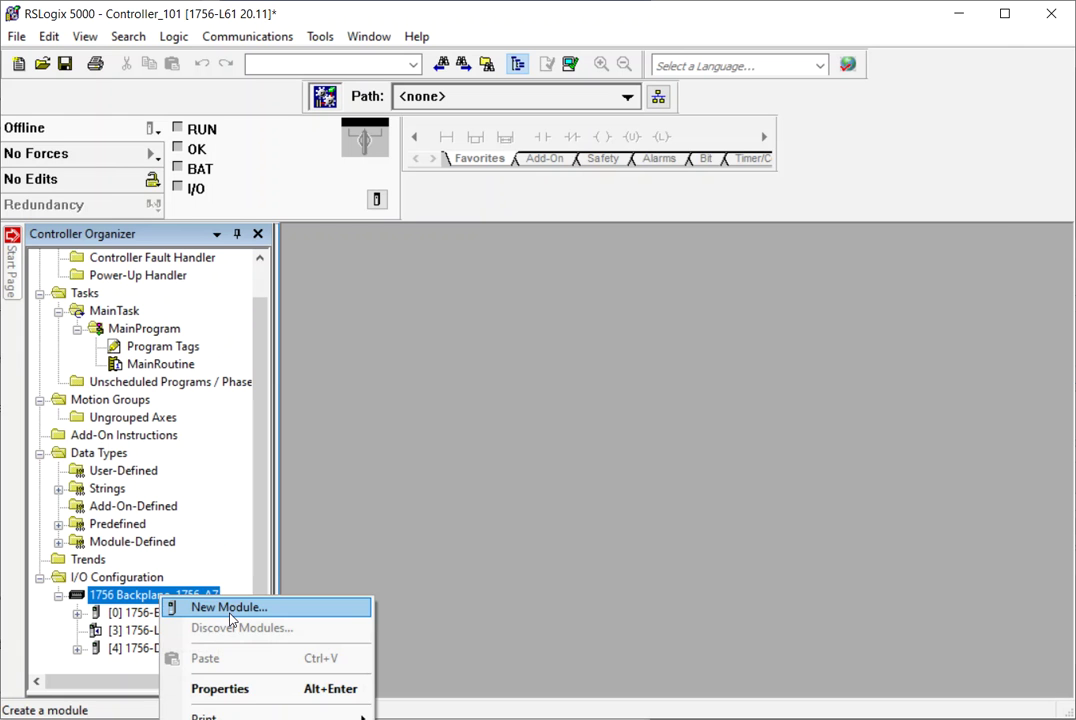
pyautogui.click(231, 612)
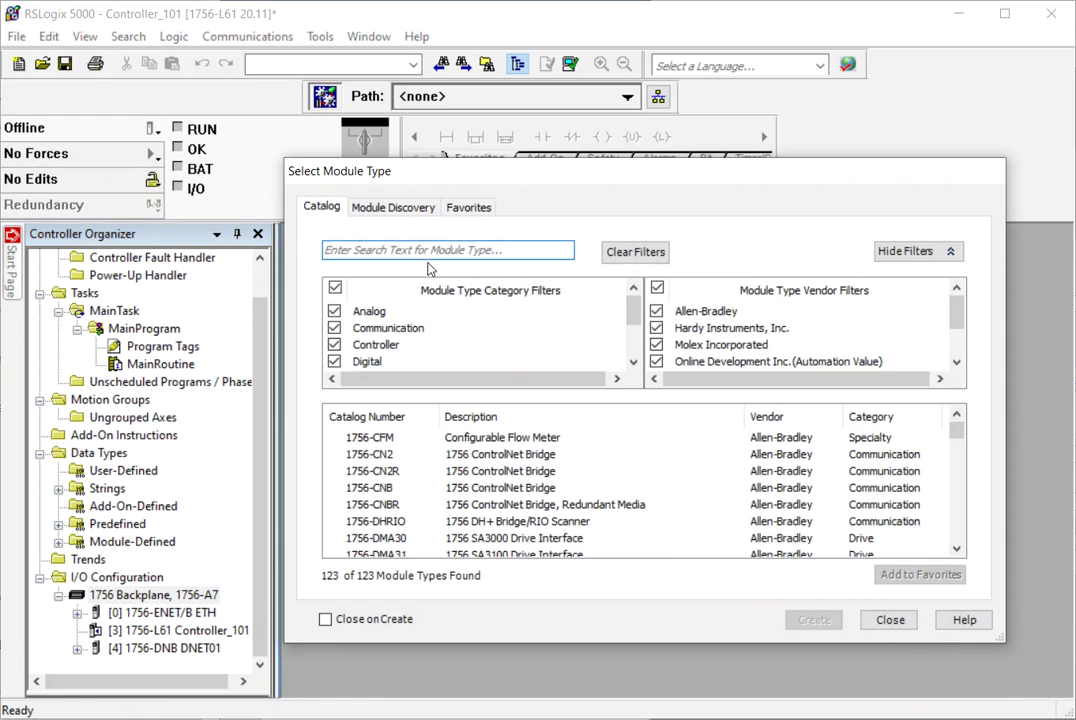
pyautogui.click(400, 251)
pyautogui.write('c')
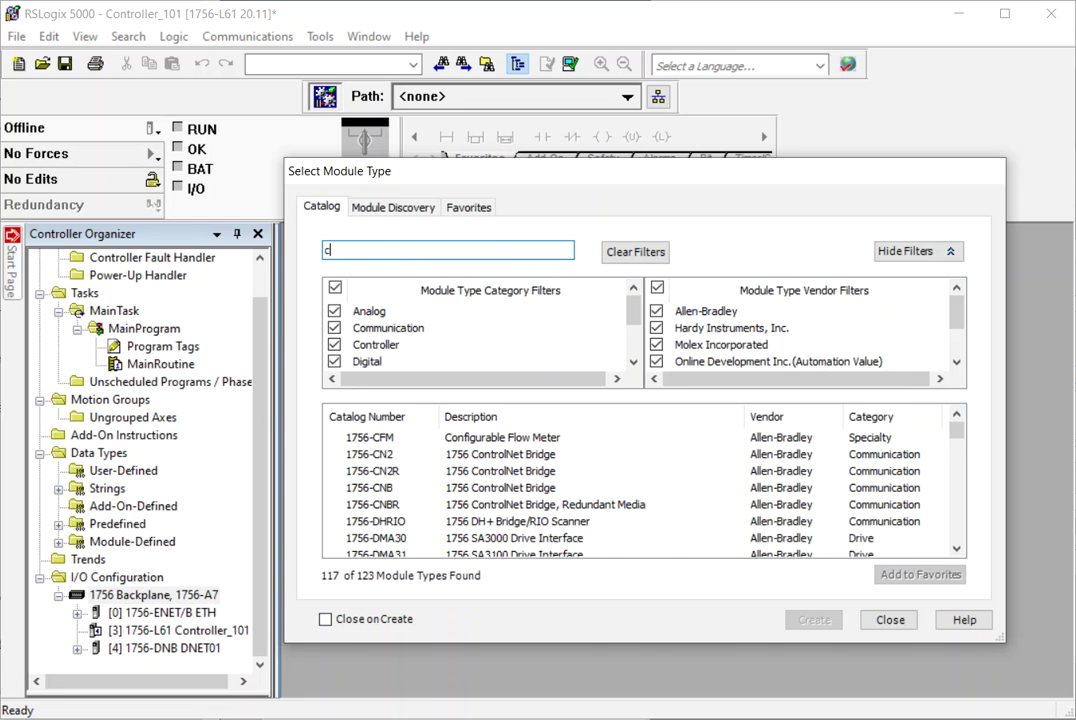
pyautogui.write('ontrol')
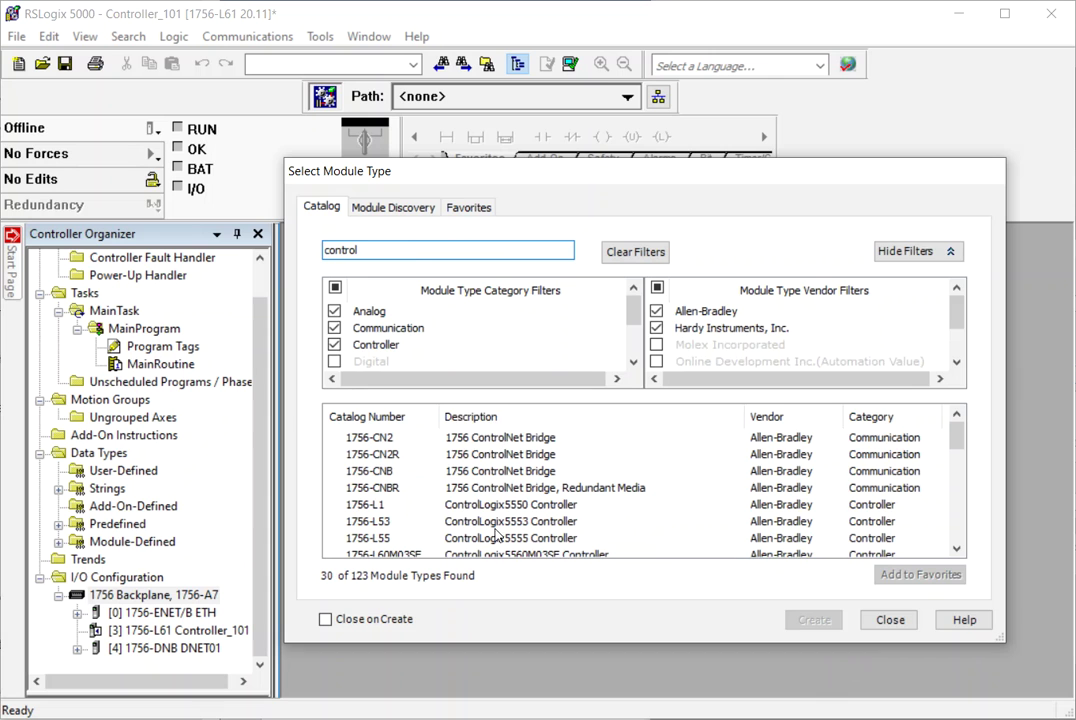
pyautogui.click(893, 622)
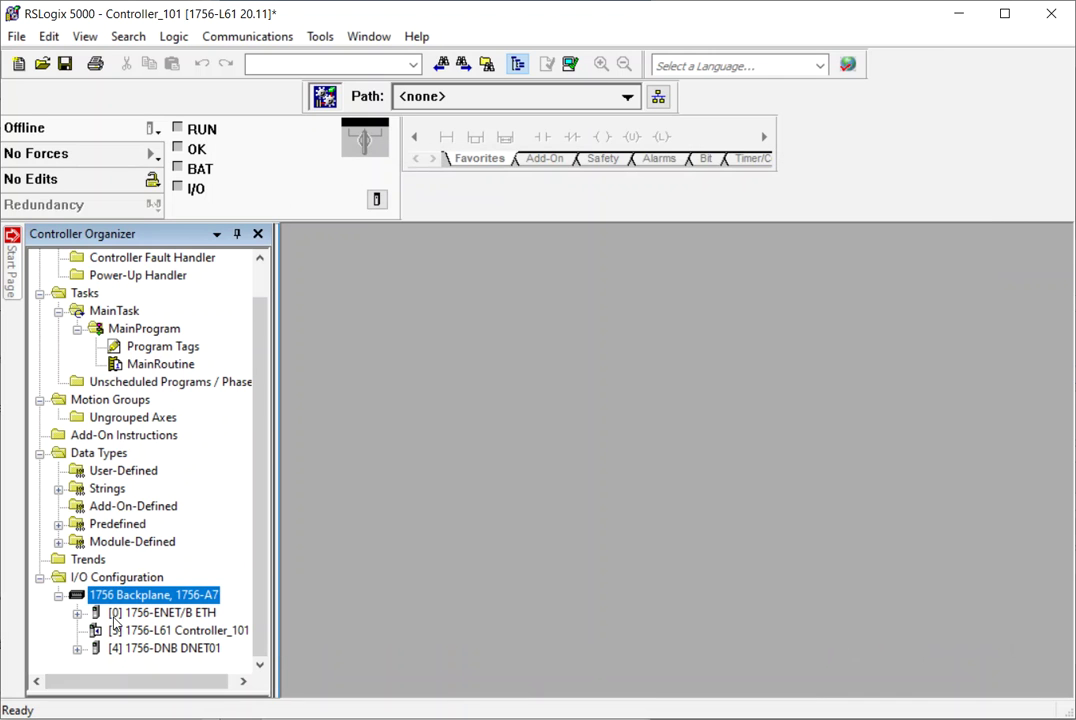
pyautogui.doubleClick(140, 613)
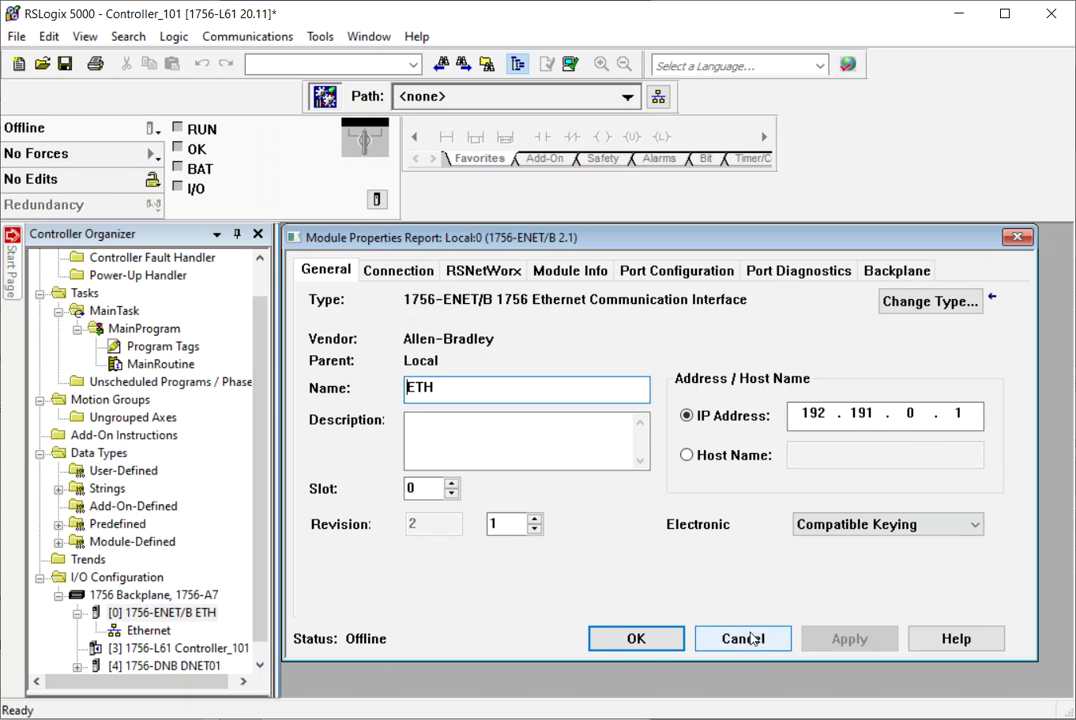
pyautogui.click(708, 643)
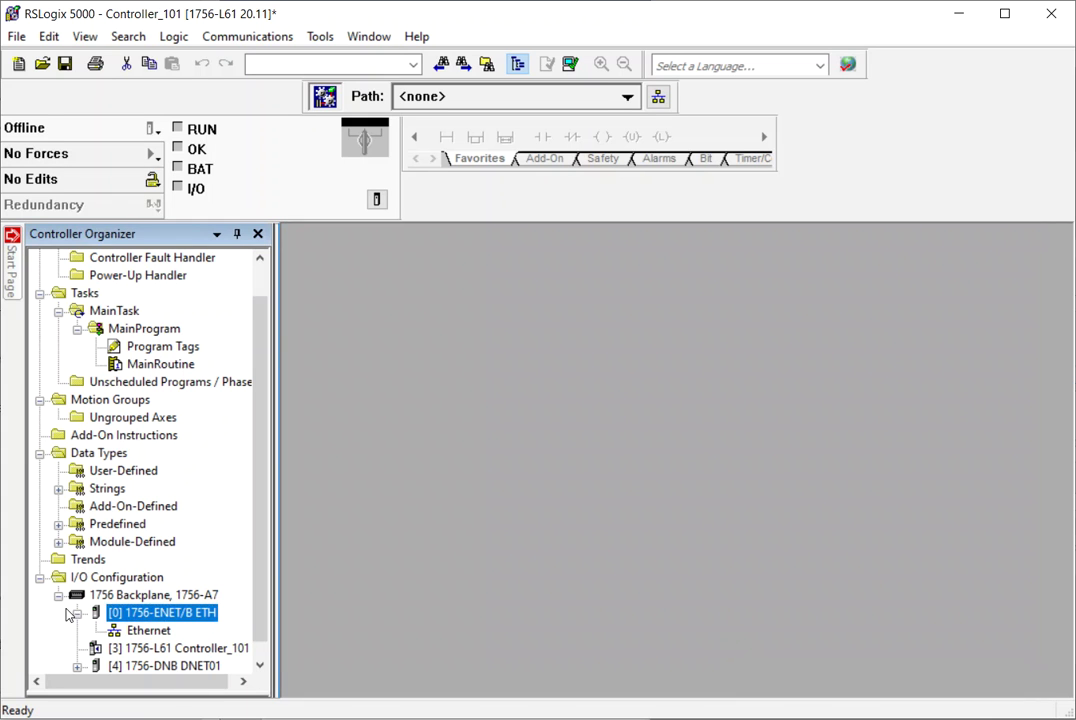
pyautogui.scroll(-1, 252, 602)
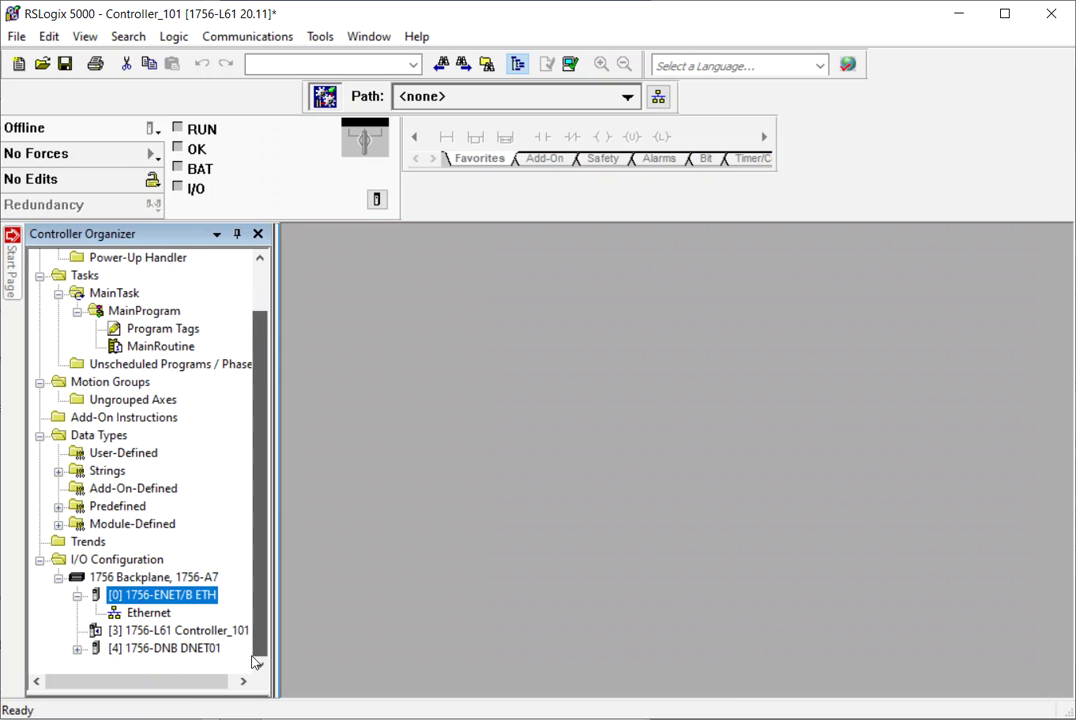
pyautogui.click(58, 595)
pyautogui.click(58, 631)
pyautogui.click(160, 649)
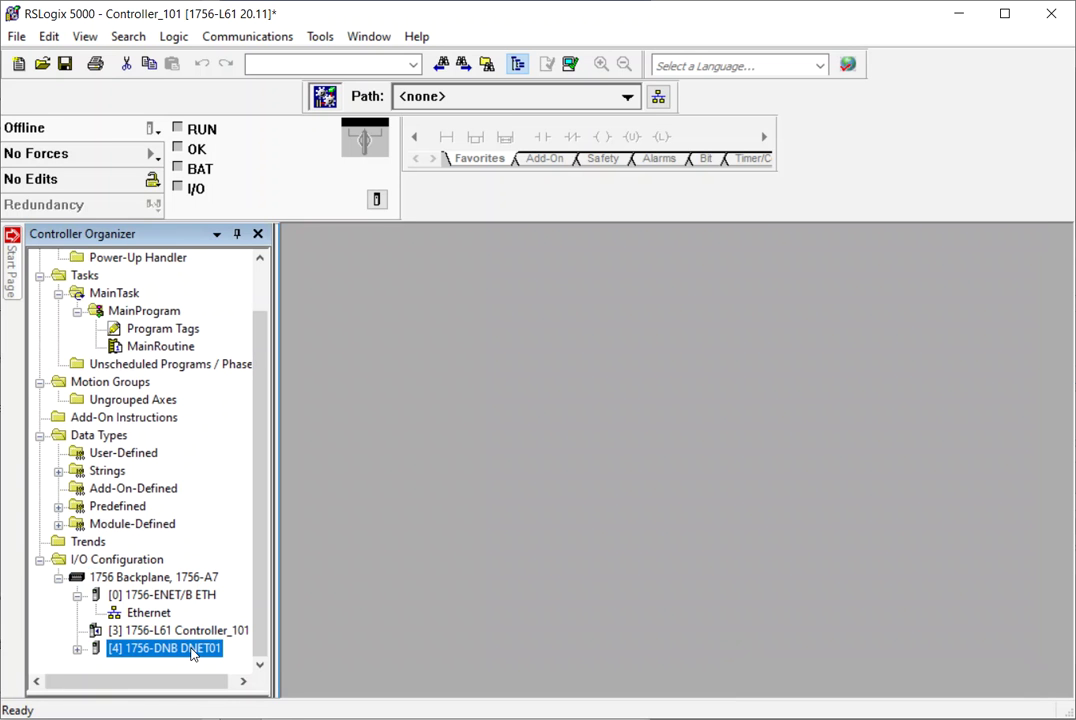
# Open DNET01's cross references by tag and bring its tags into the Controller Tags editor
pyautogui.rightClick(192, 652)
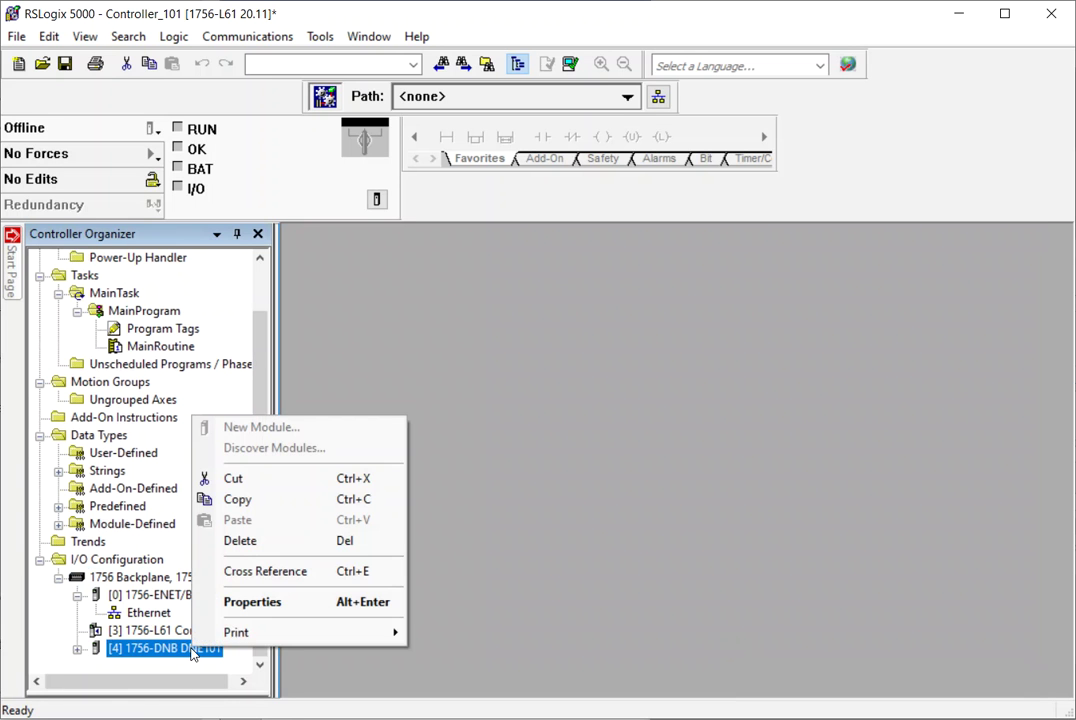
pyautogui.click(283, 572)
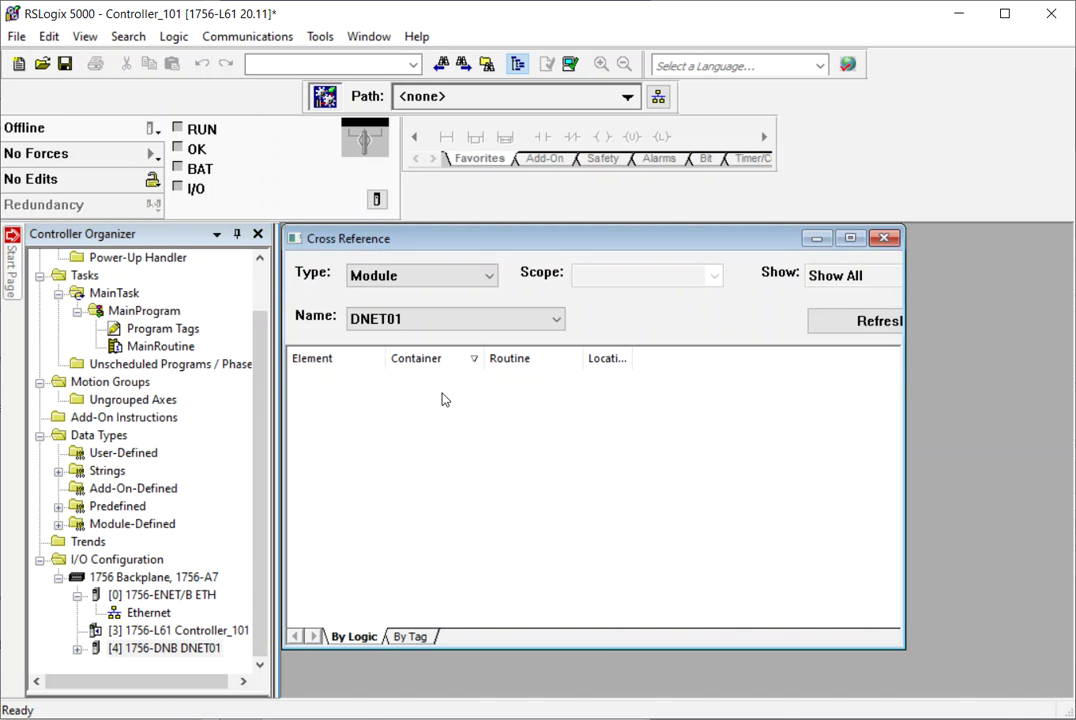
pyautogui.click(410, 636)
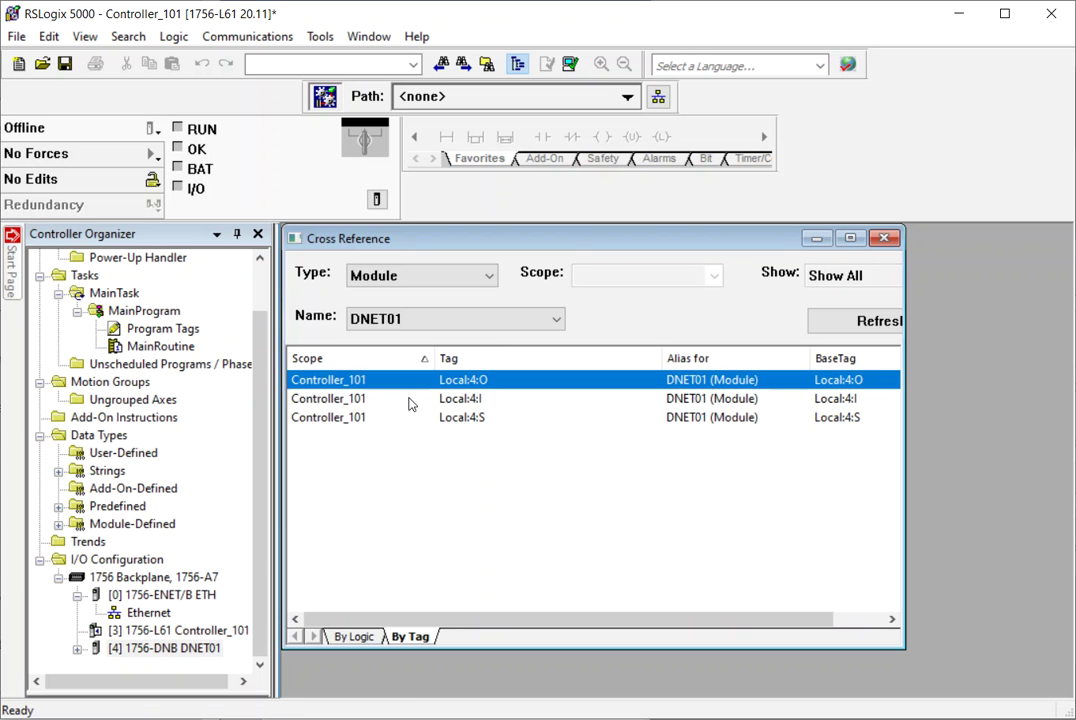
pyautogui.doubleClick(440, 380)
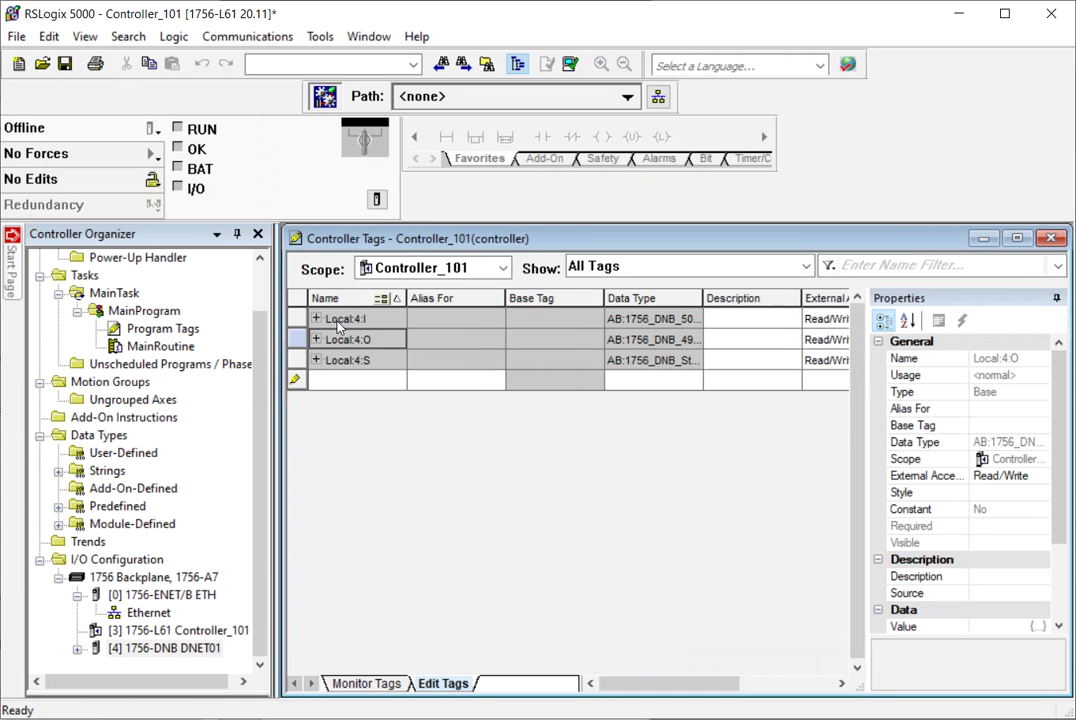
# Expand Local:4:I to show StatusRegister and Data, and widen the Name column
pyautogui.click(316, 319)
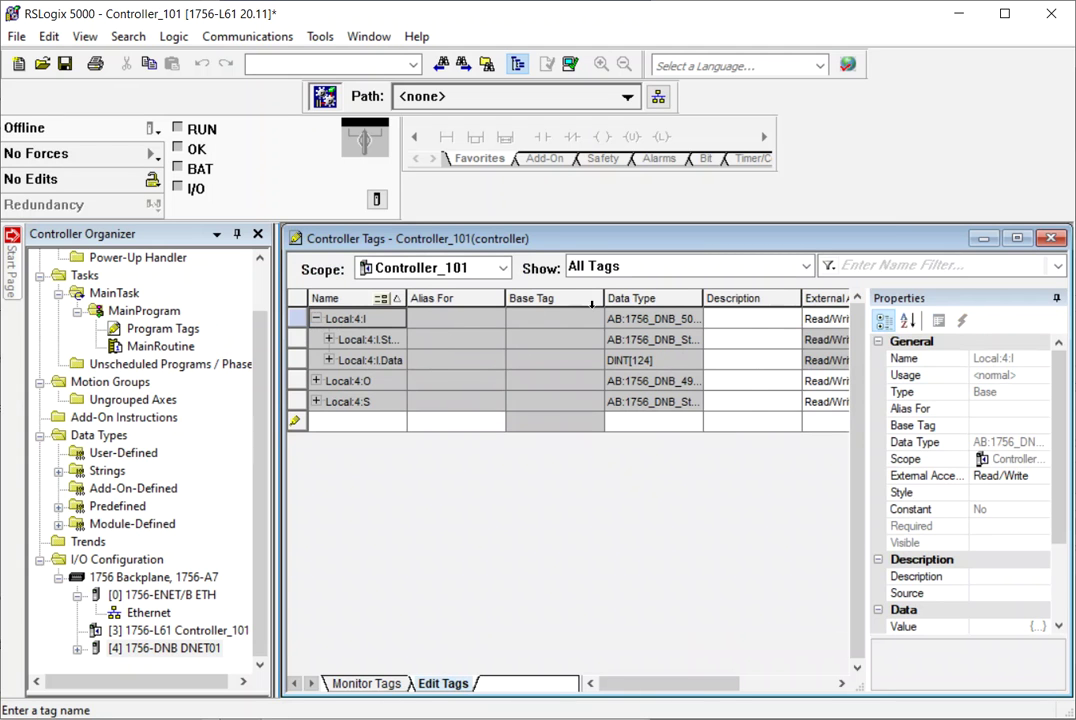
pyautogui.doubleClick(409, 298)
pyautogui.moveTo(448, 298); pyautogui.dragTo(554, 298)
pyautogui.click(329, 360)
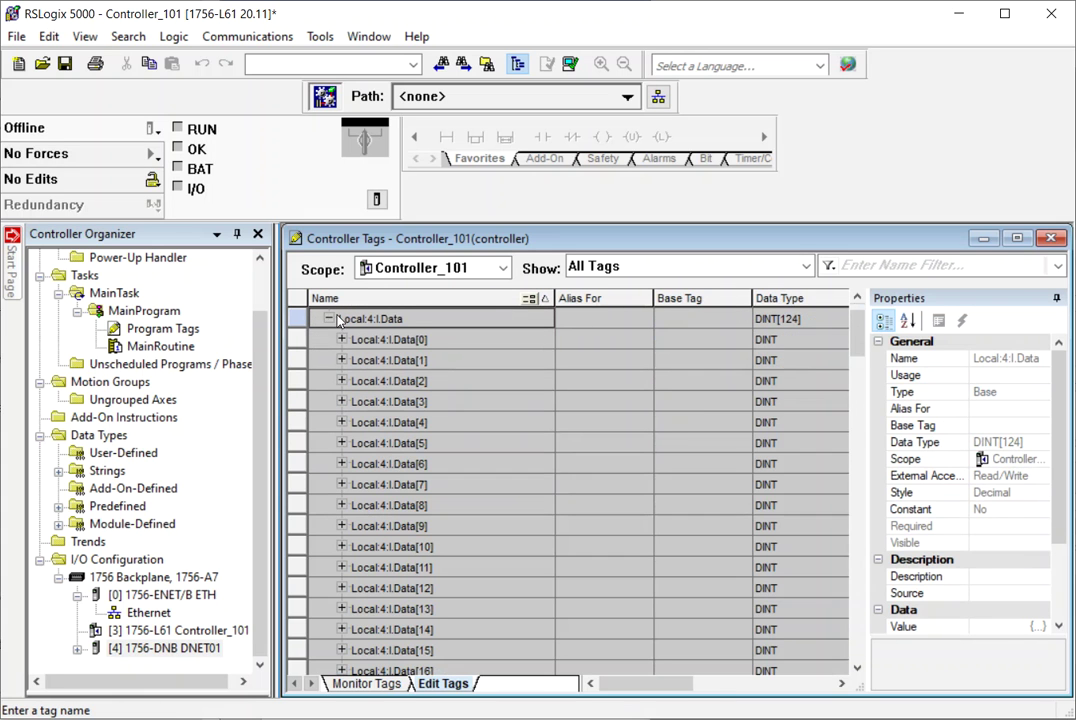
pyautogui.click(329, 319)
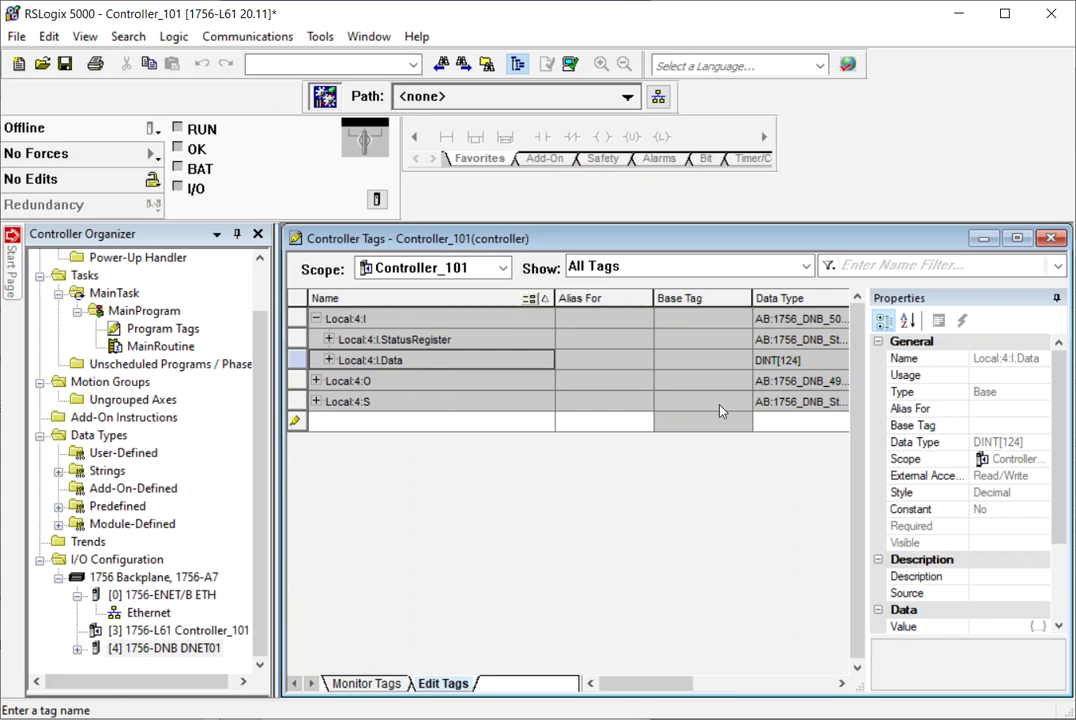